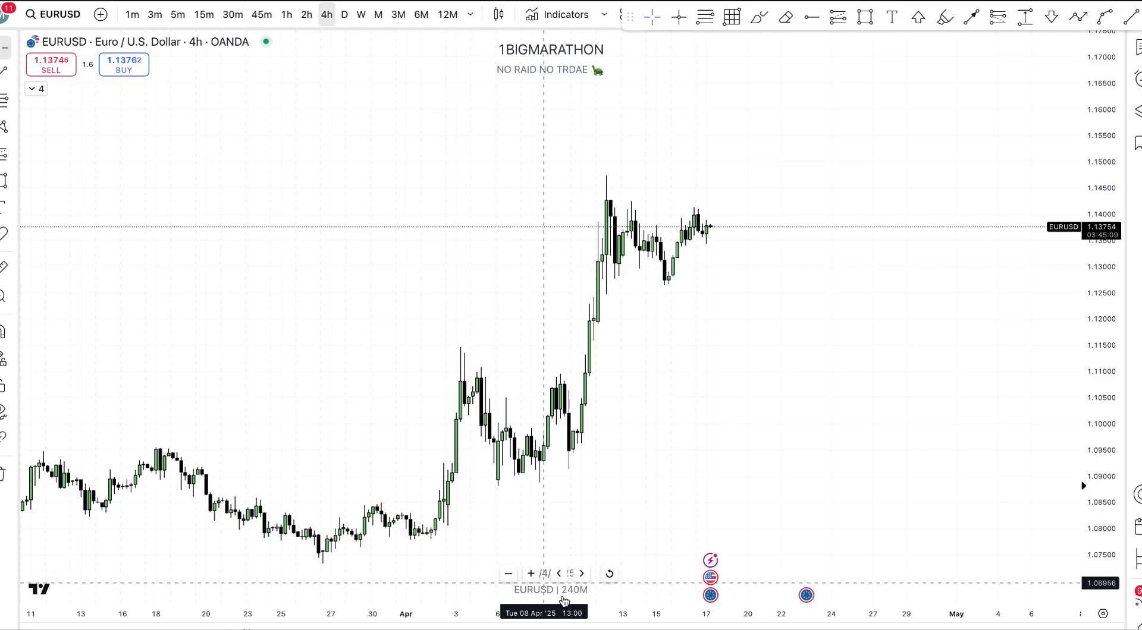
Compress the time axis and pan the chart to centre the April rally and recent high
left_click_drag(571, 616, 714, 616)
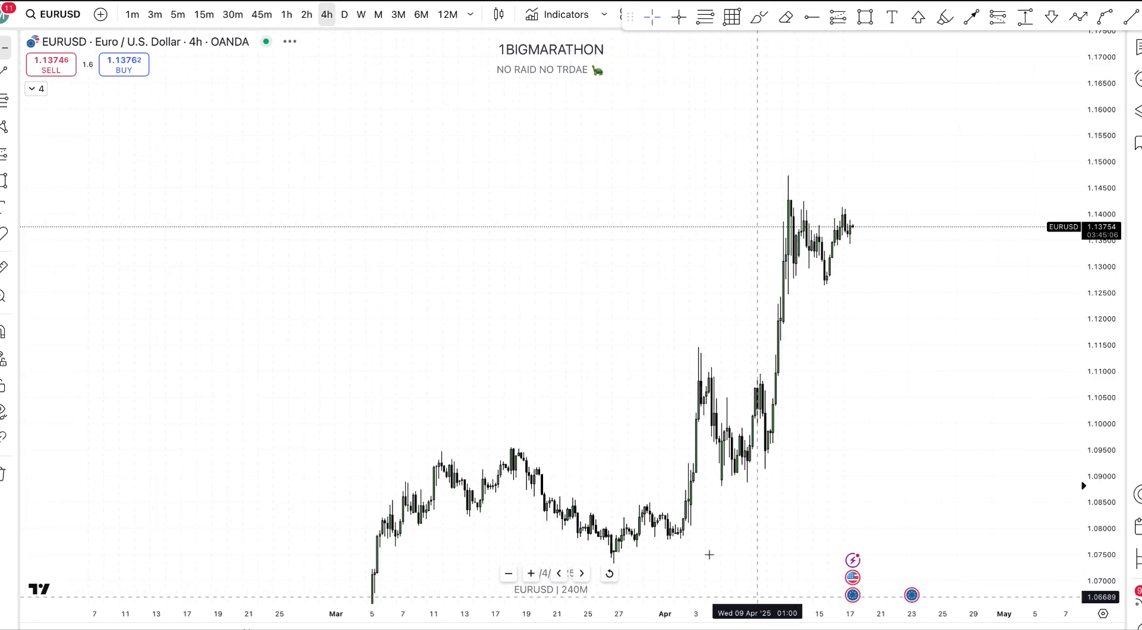
left_click_drag(500, 398, 316, 311)
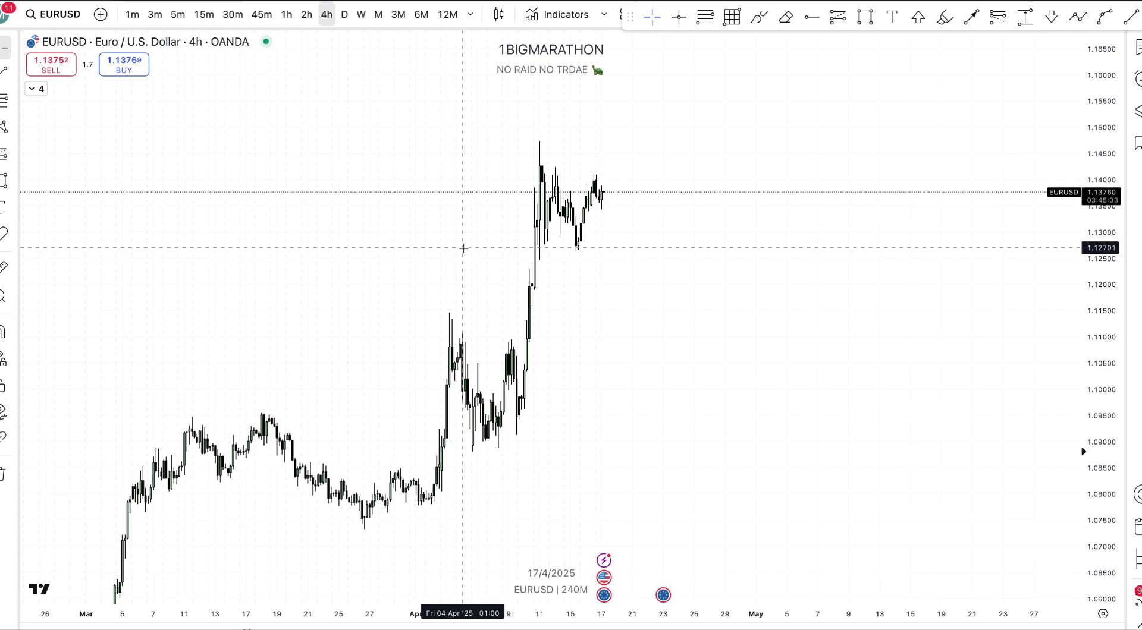
left_click_drag(782, 289, 719, 330)
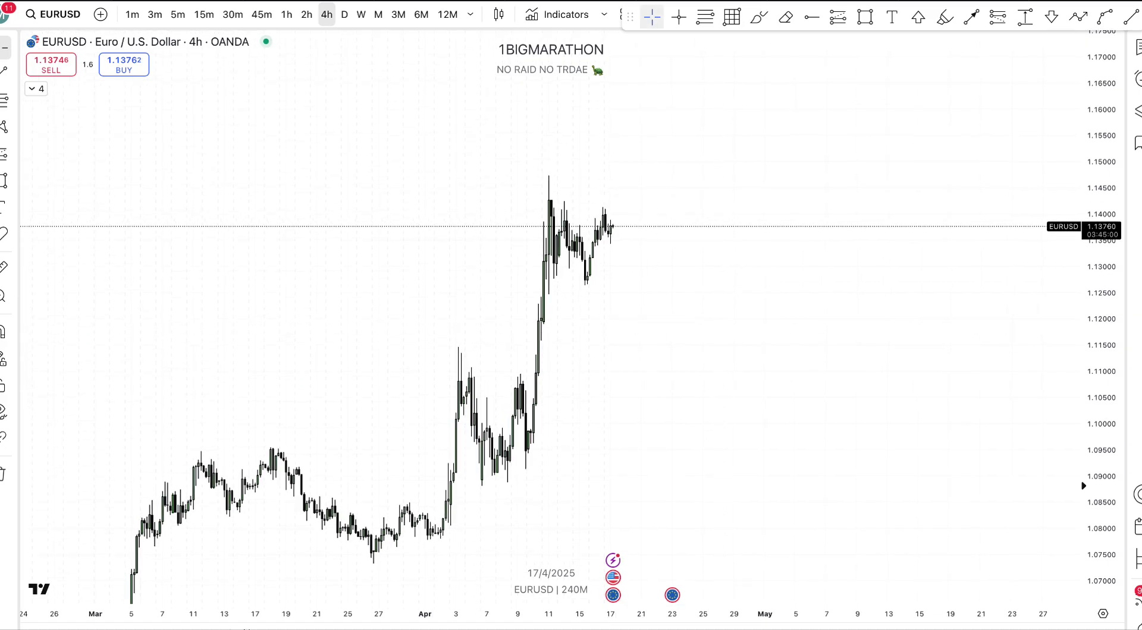
mouse_move(702, 32)
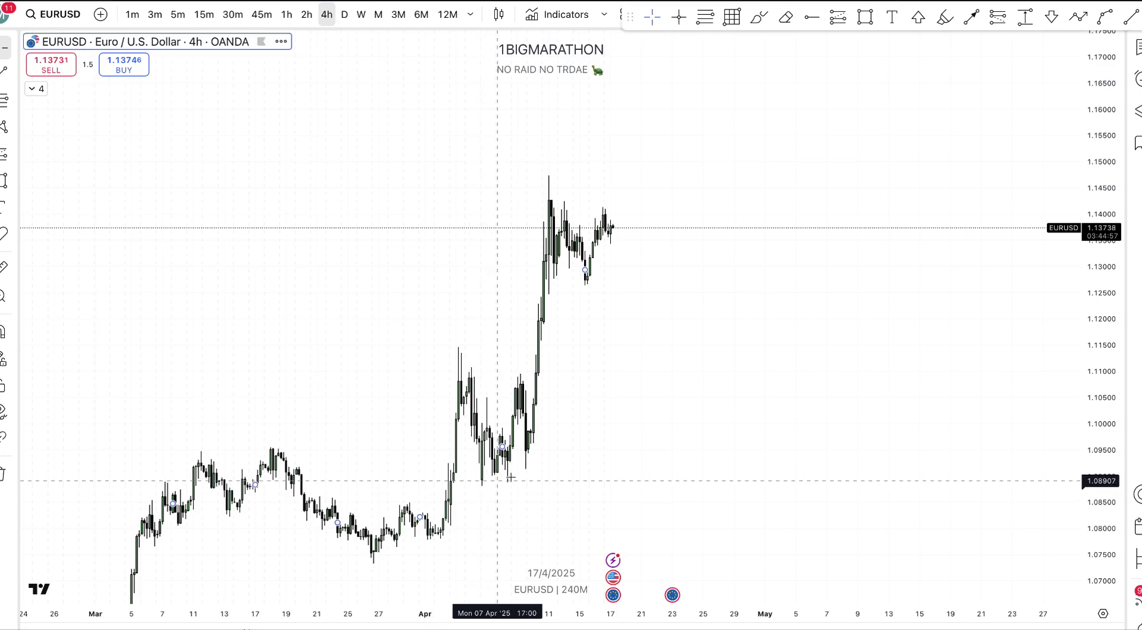
Draw a Fib retracement from the 1.0881 early-April low up to the 1.1474 high
left_click(704, 17)
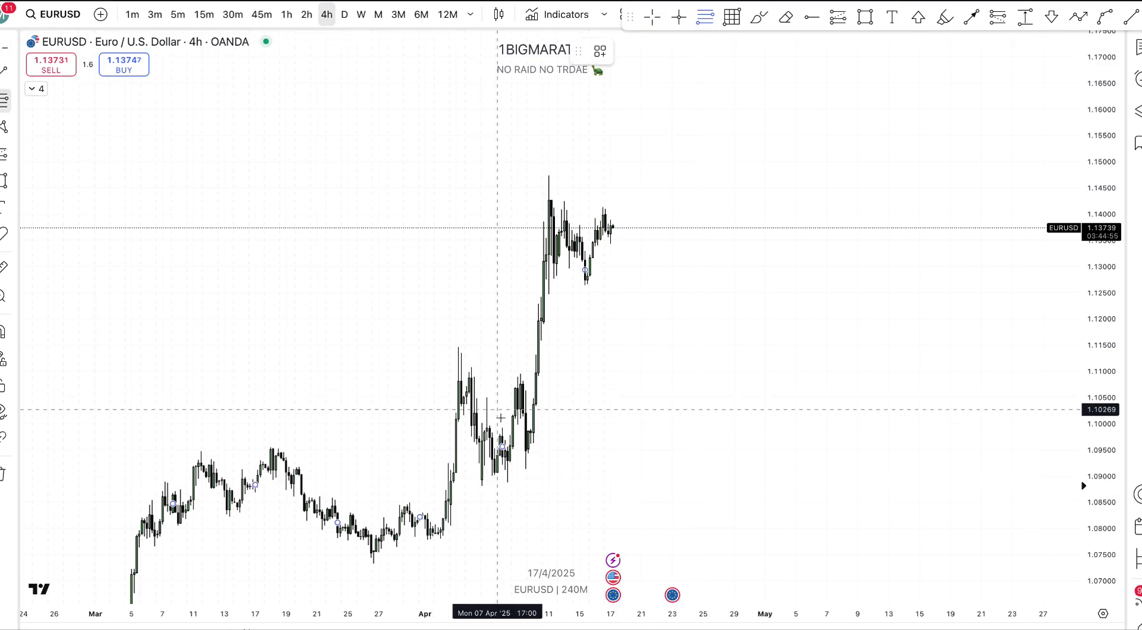
mouse_move(481, 486)
left_mouse_down()
mouse_move(582, 307)
mouse_move(765, 158)
mouse_move(763, 177)
left_mouse_up()
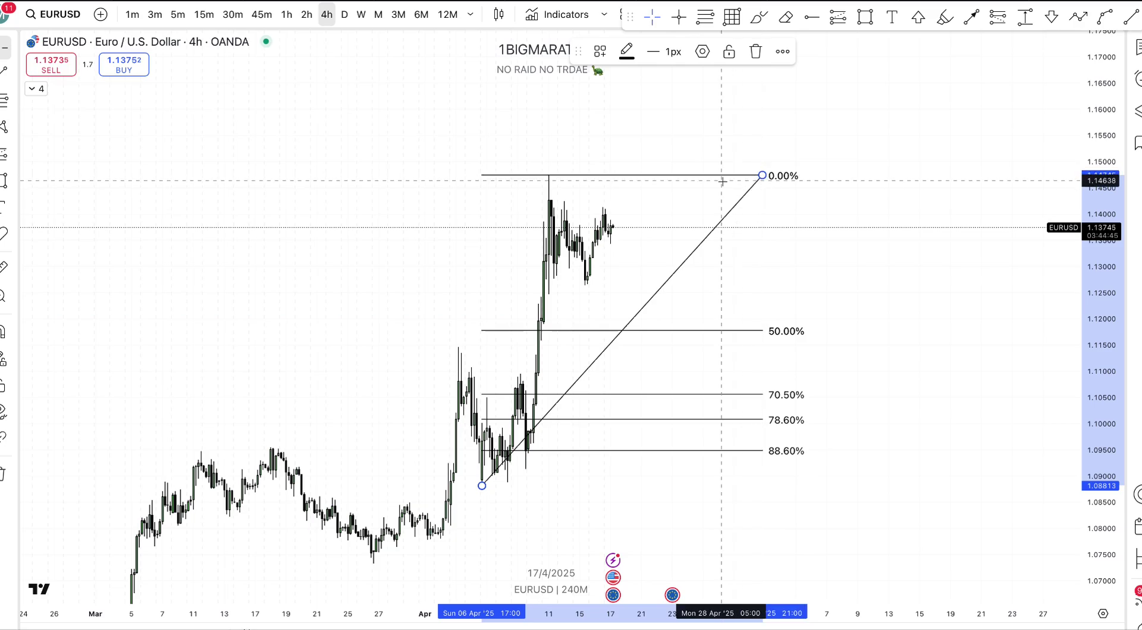
left_click(702, 52)
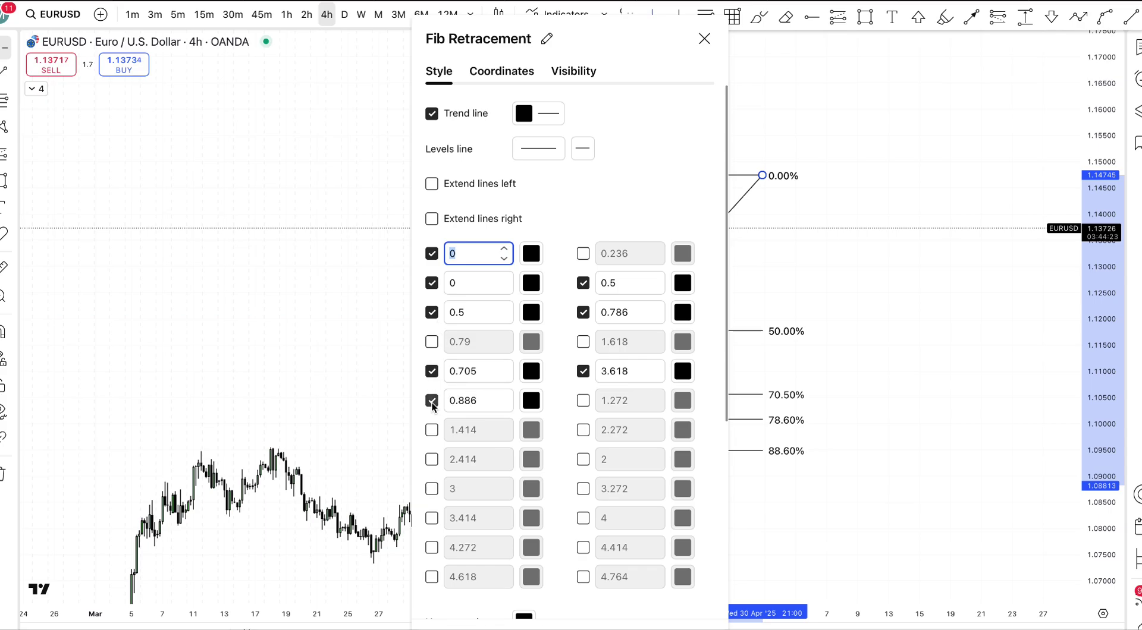
scroll(590, 384, "down", 3)
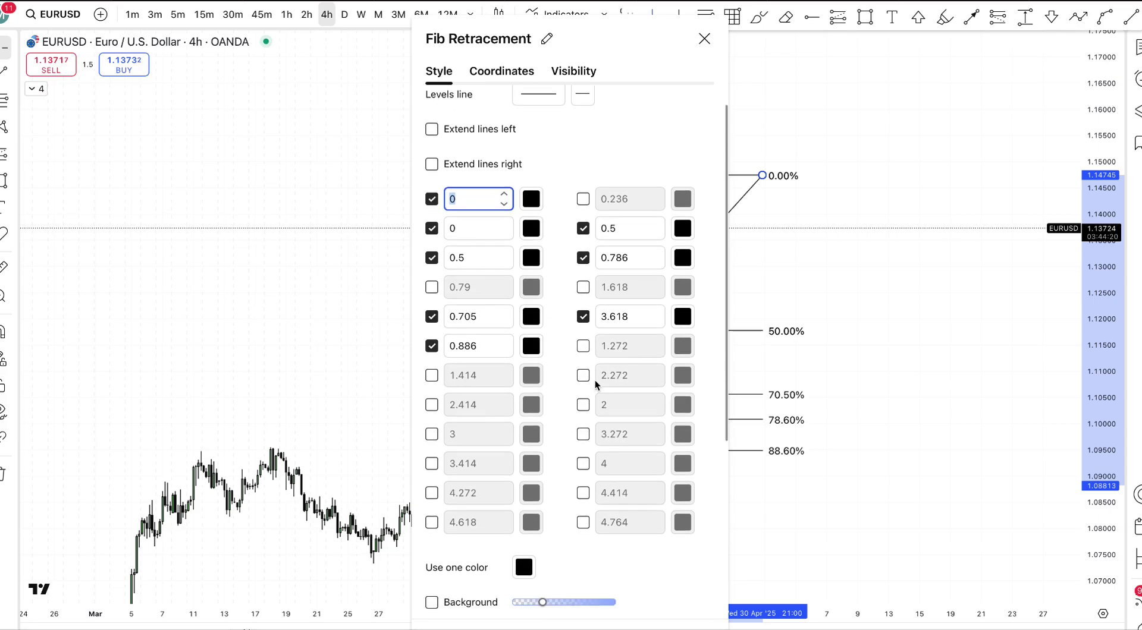
scroll(528, 518, "down", 5)
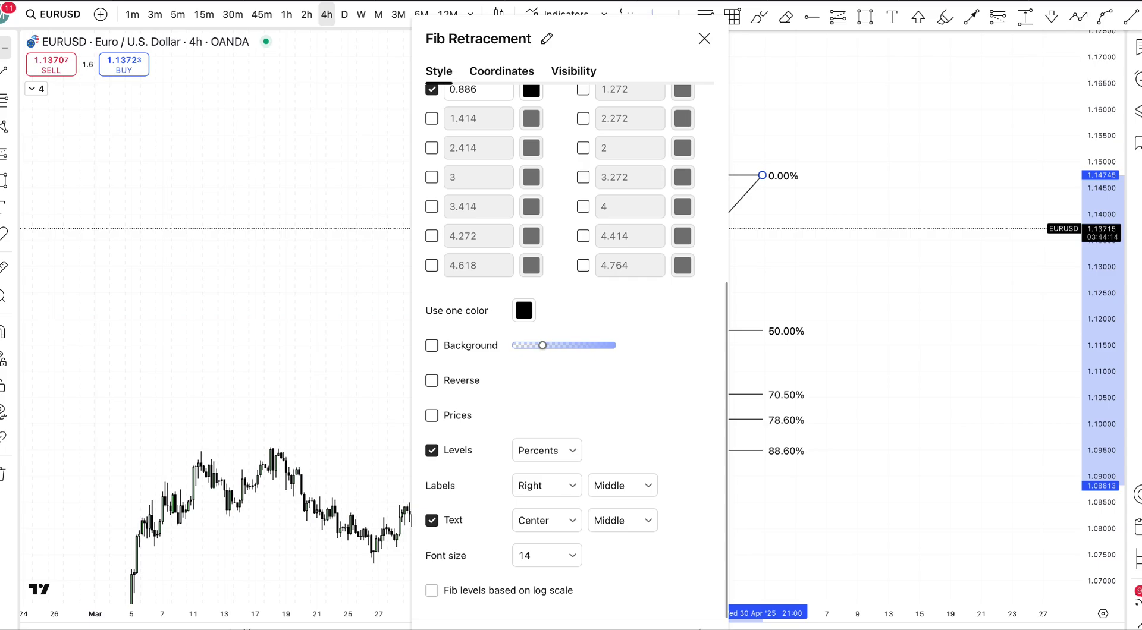
scroll(610, 412, "up", 4)
scroll(610, 412, "up", 4)
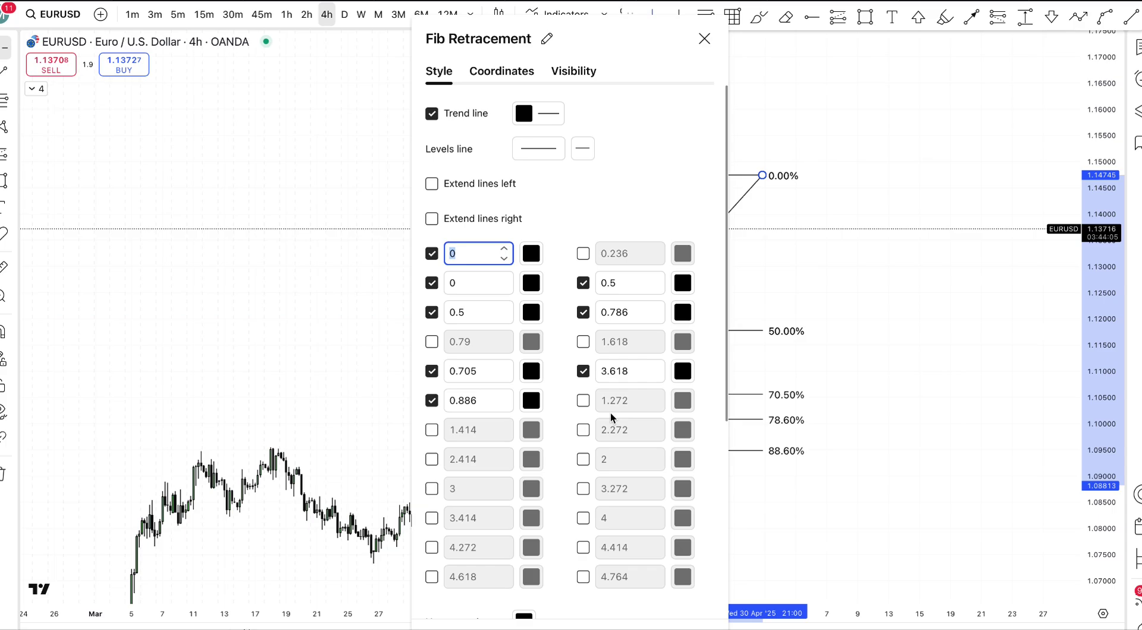
scroll(610, 413, "down", 5)
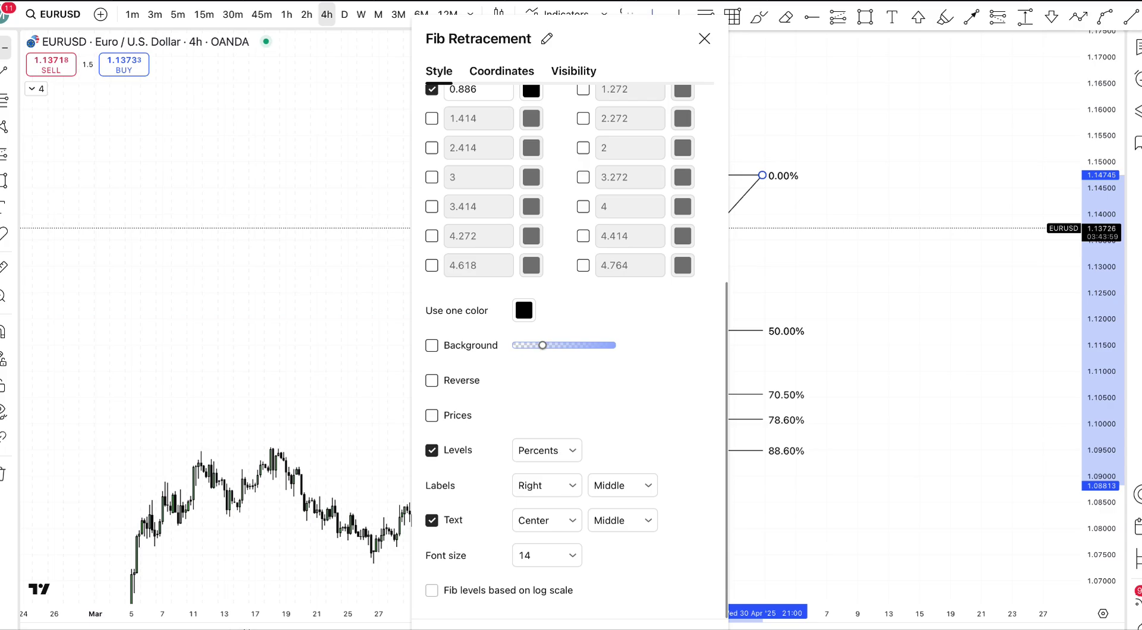
key("Escape")
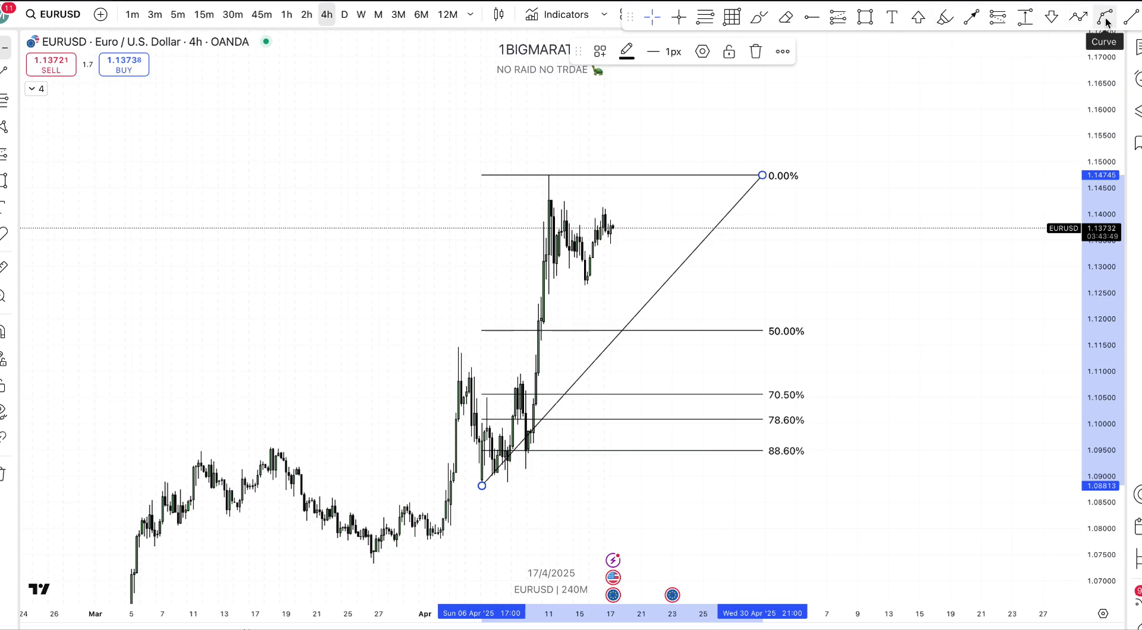
Draw a short horizontal trend line at the early-April high
left_click(1129, 17)
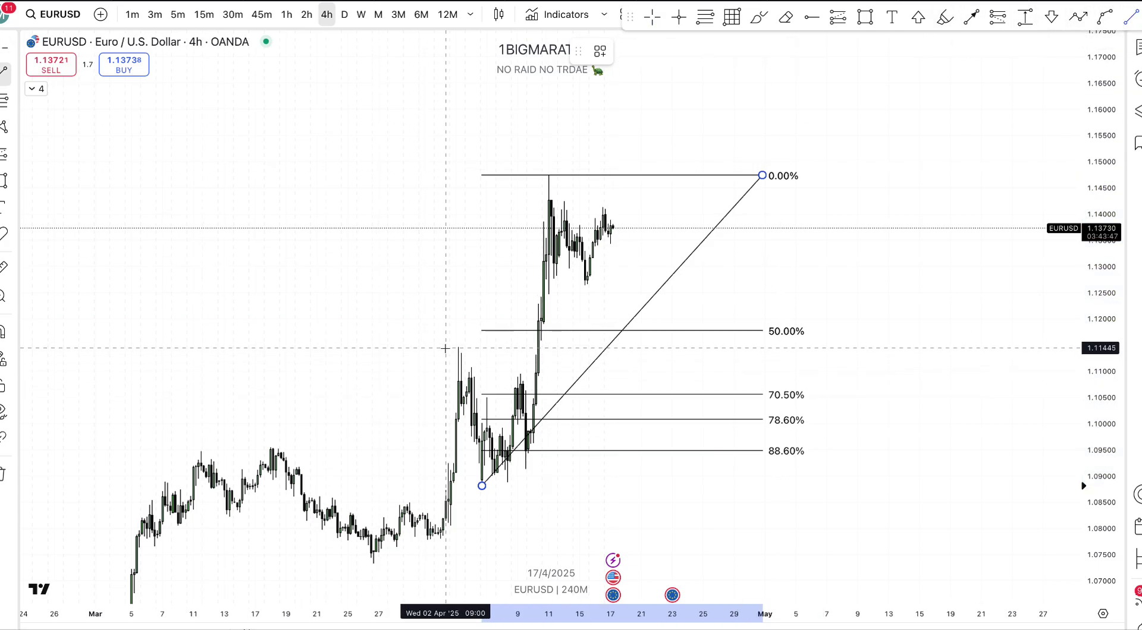
left_click_drag(445, 348, 554, 348)
right_click(555, 349)
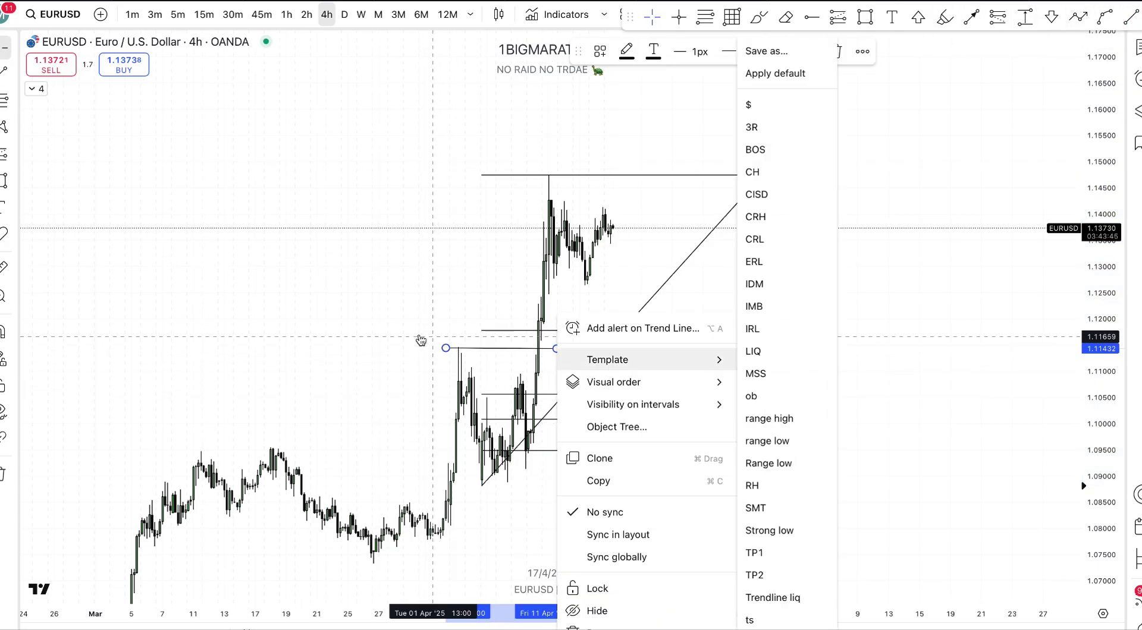
left_click(420, 340)
Draw curve loops around the 70.5–88.6% levels and below the 0% high
left_click_drag(341, 262, 258, 213)
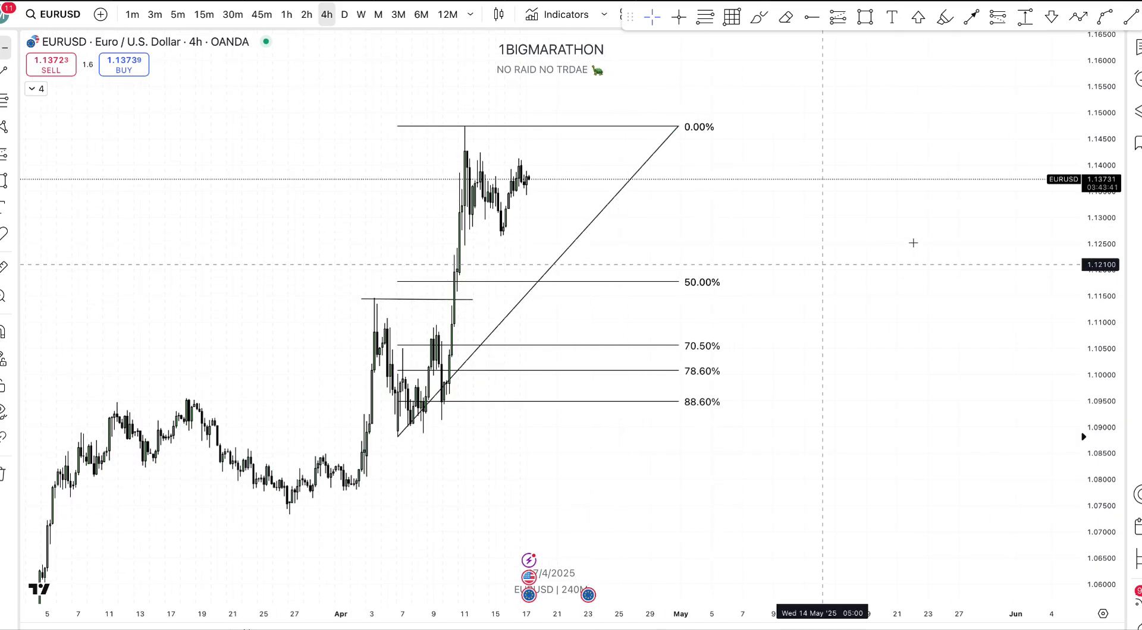
left_click(759, 19)
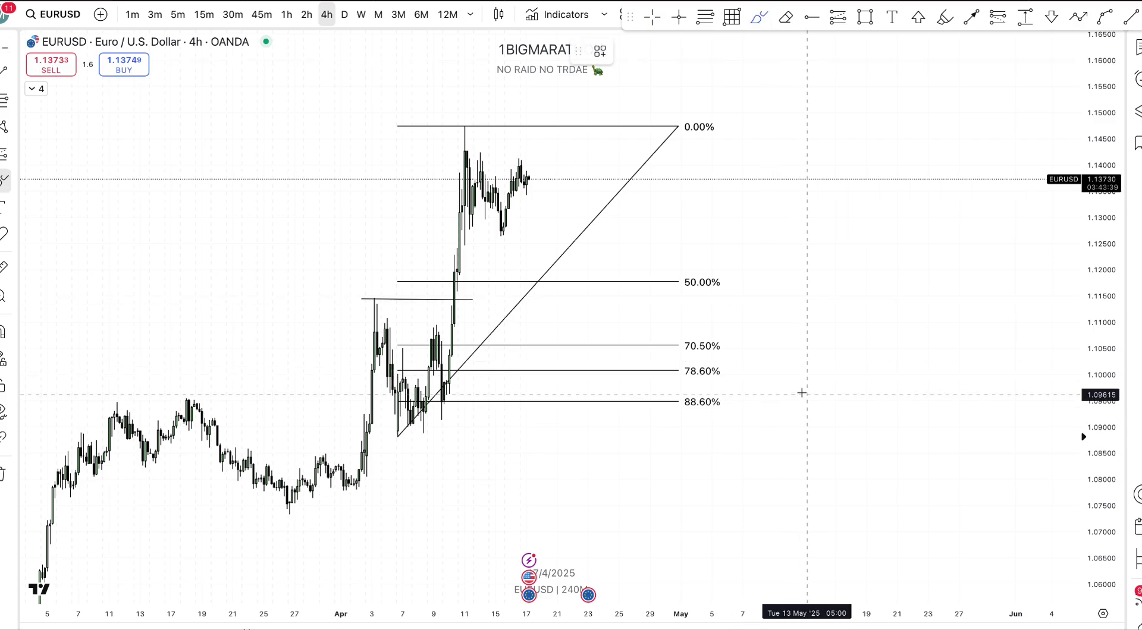
left_click(720, 291)
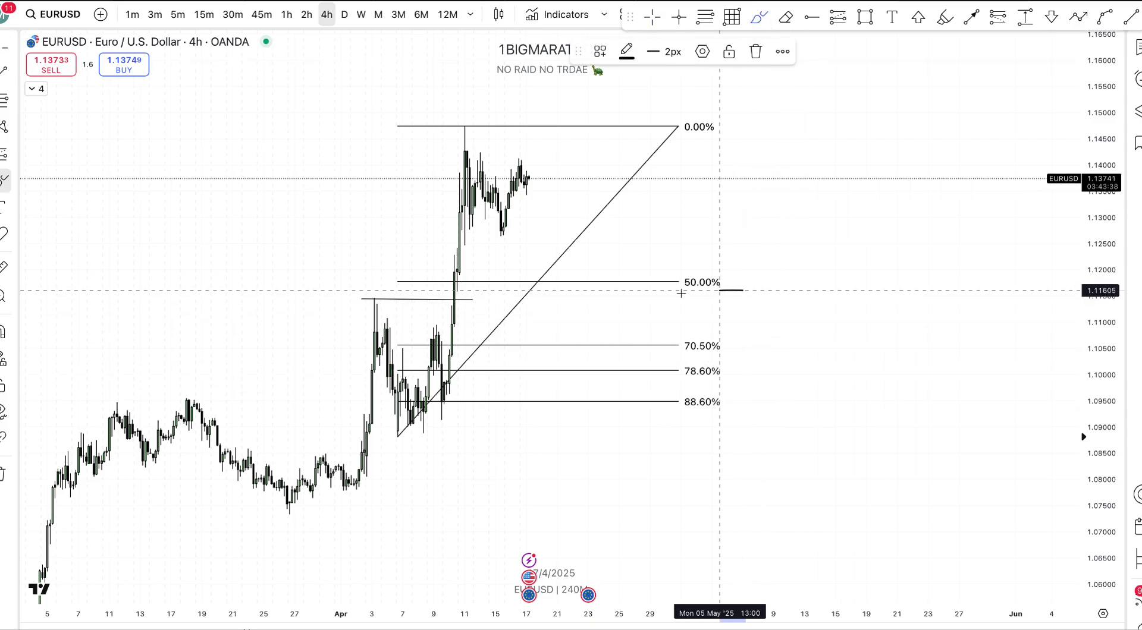
left_click_drag(680, 293, 722, 301)
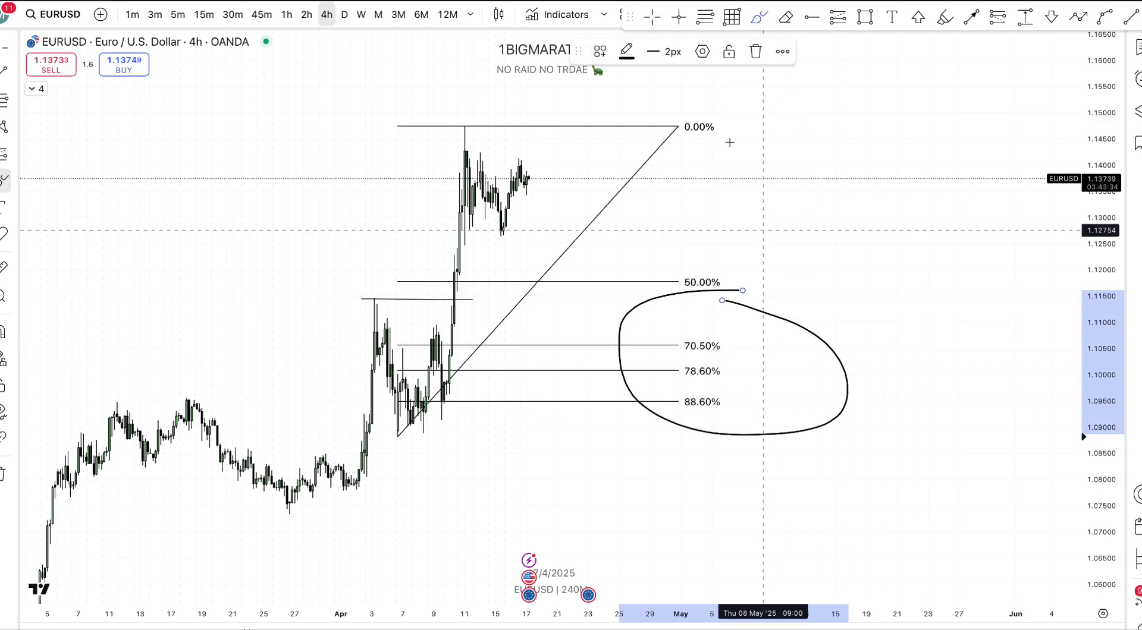
mouse_move(744, 132)
left_mouse_down()
mouse_move(684, 128)
mouse_move(647, 220)
mouse_move(726, 107)
mouse_move(714, 126)
left_mouse_up()
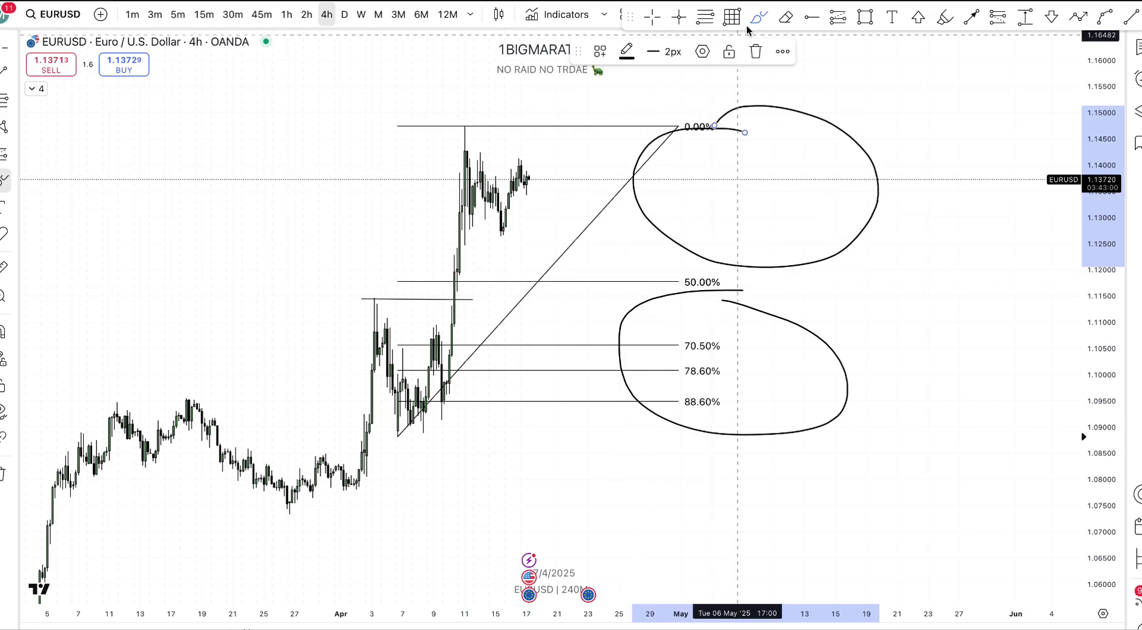
Erase the old Fib and draw a new one from the swing high down to the low
left_click(785, 18)
left_click(625, 127)
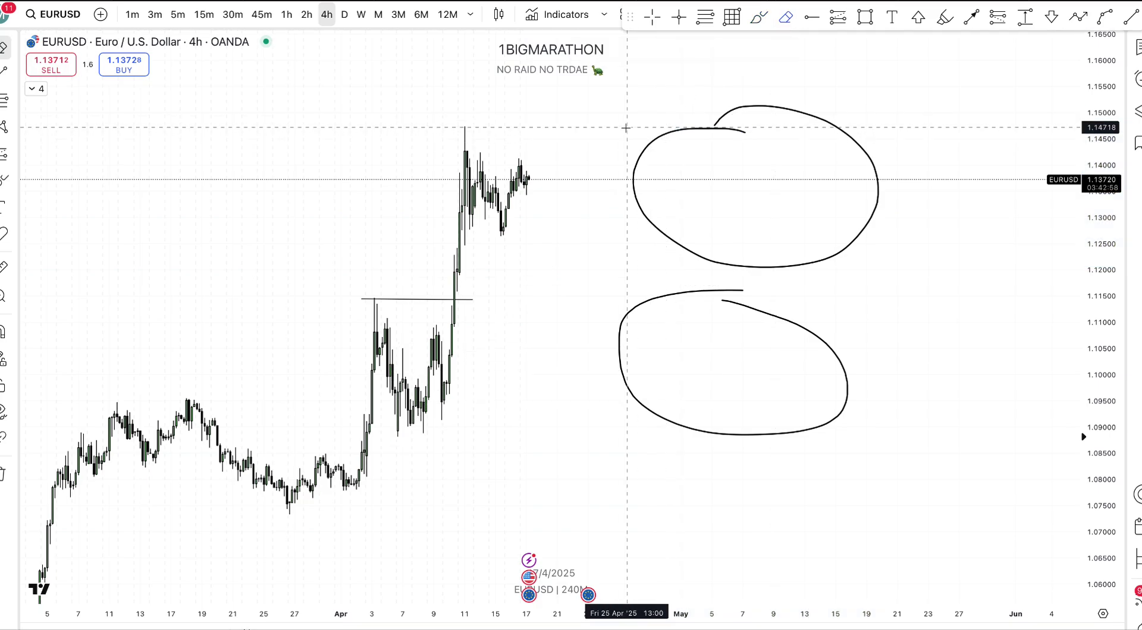
left_click(705, 18)
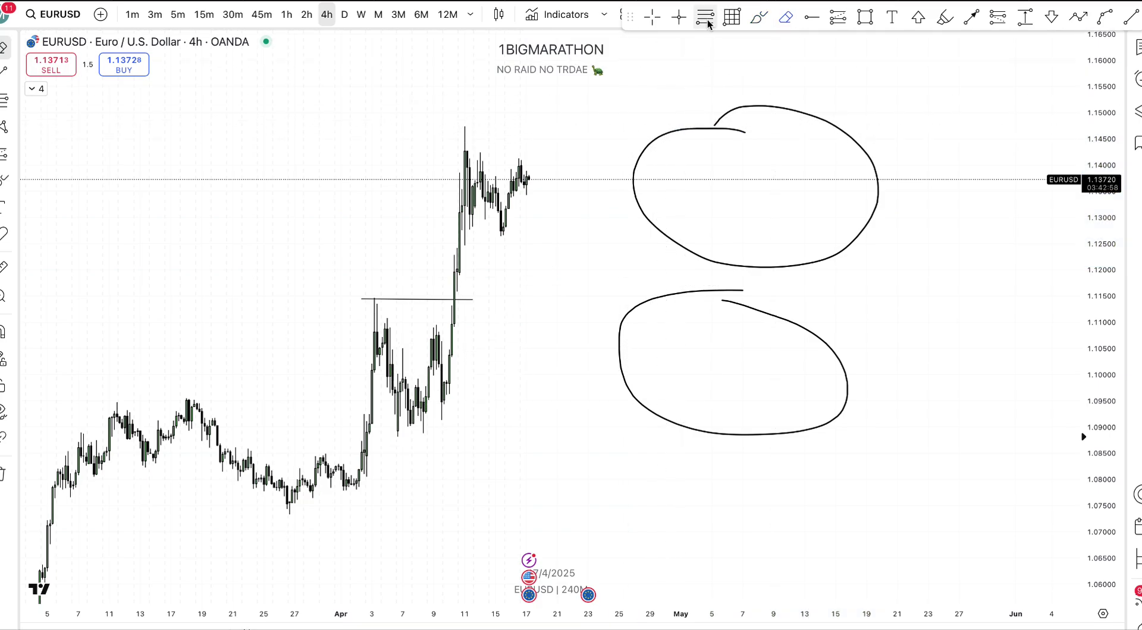
left_click(464, 126)
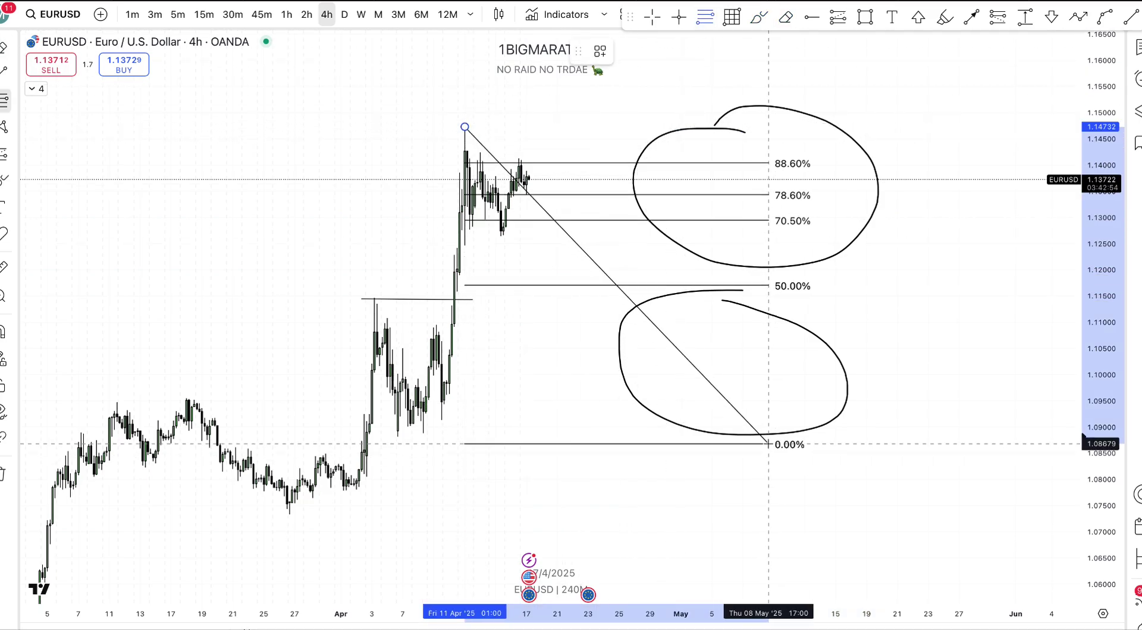
left_click(768, 443)
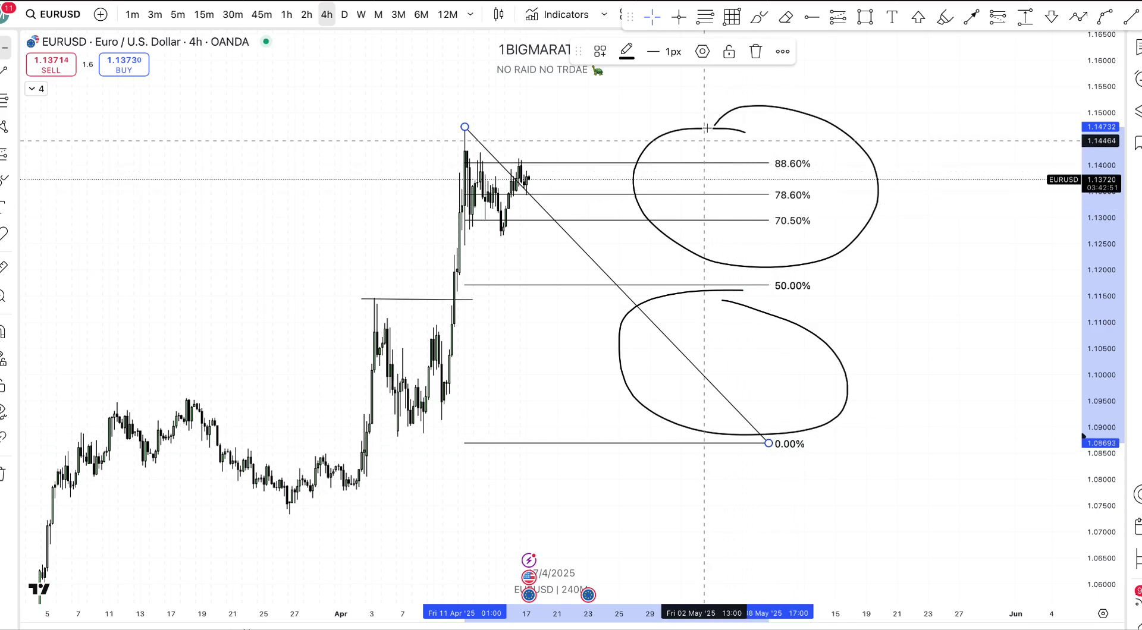
Replace it with a Fib from the April low up to the high, shifted slightly left
left_click(785, 20)
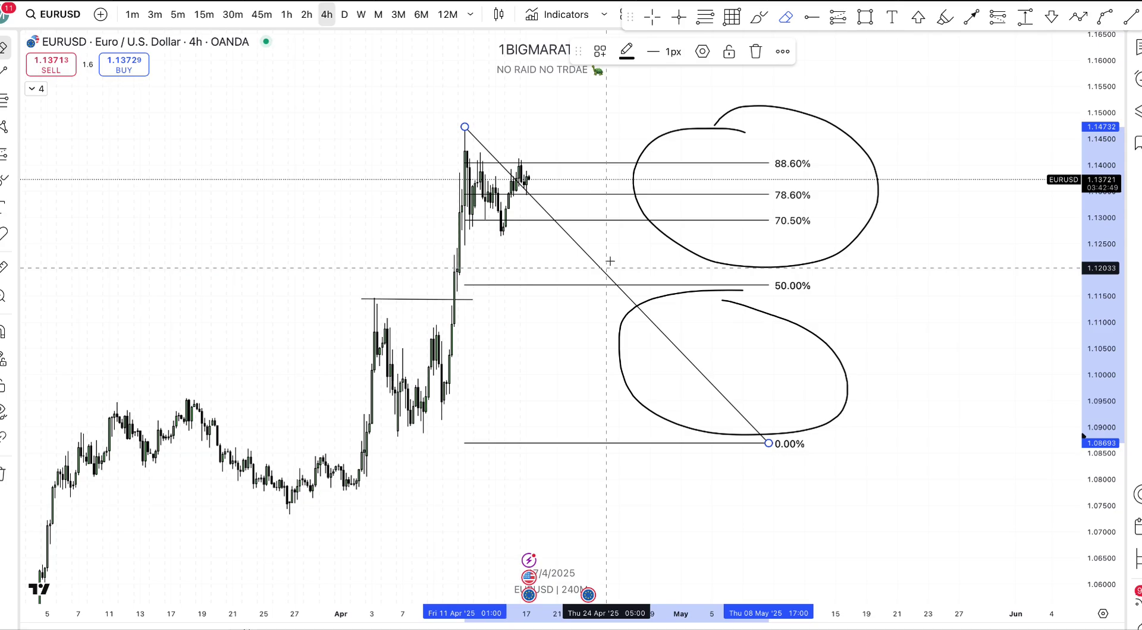
left_click(599, 265)
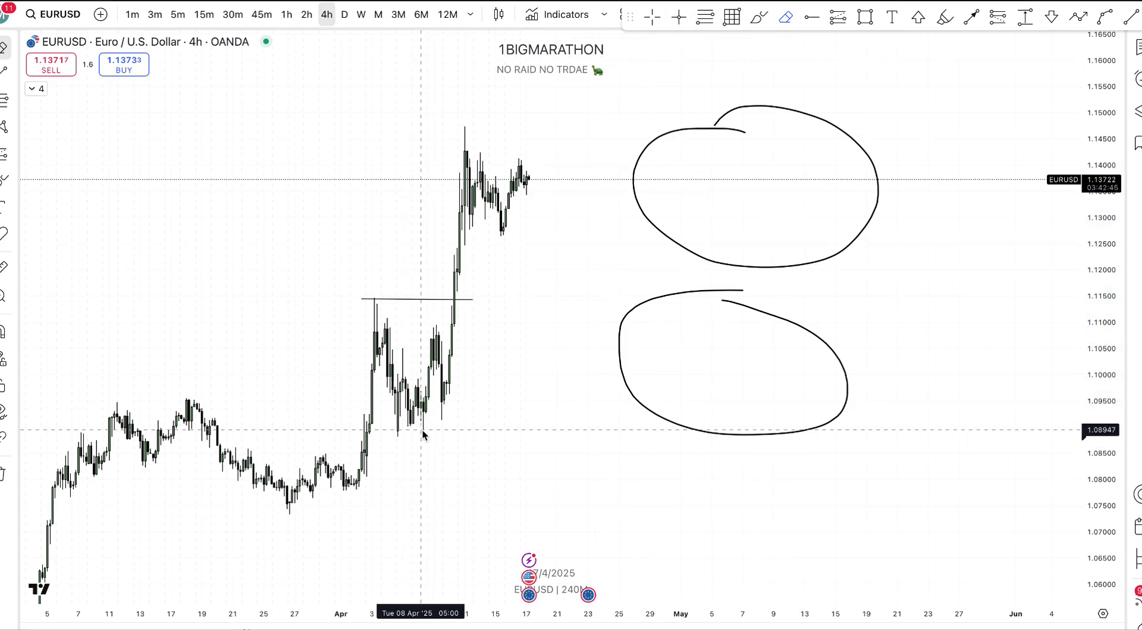
left_click(705, 16)
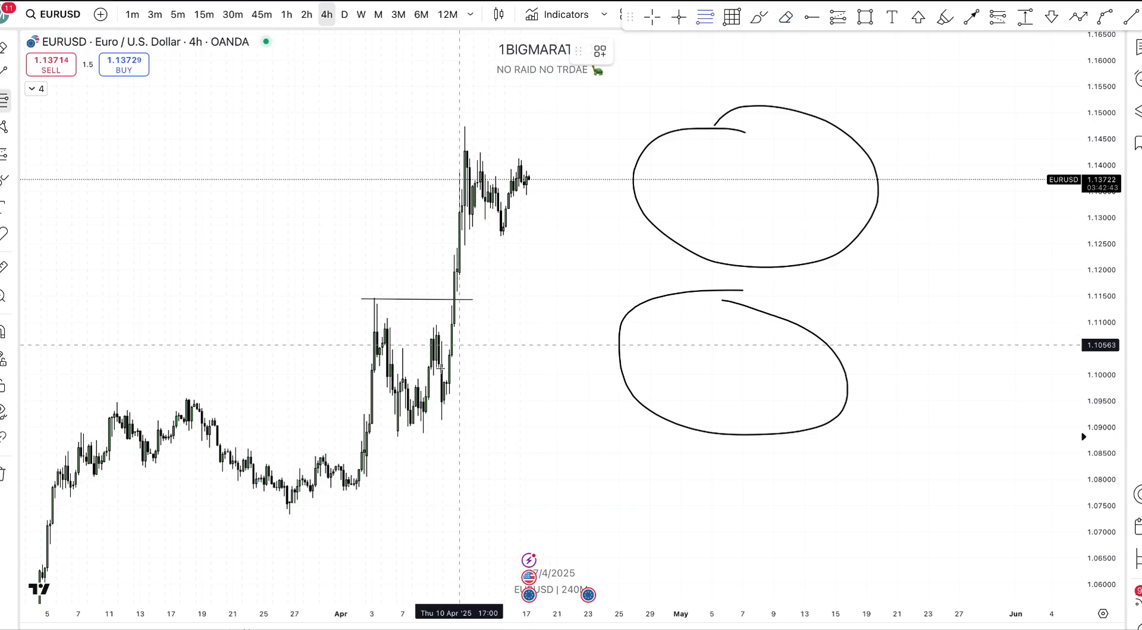
left_click_drag(472, 352, 704, 128)
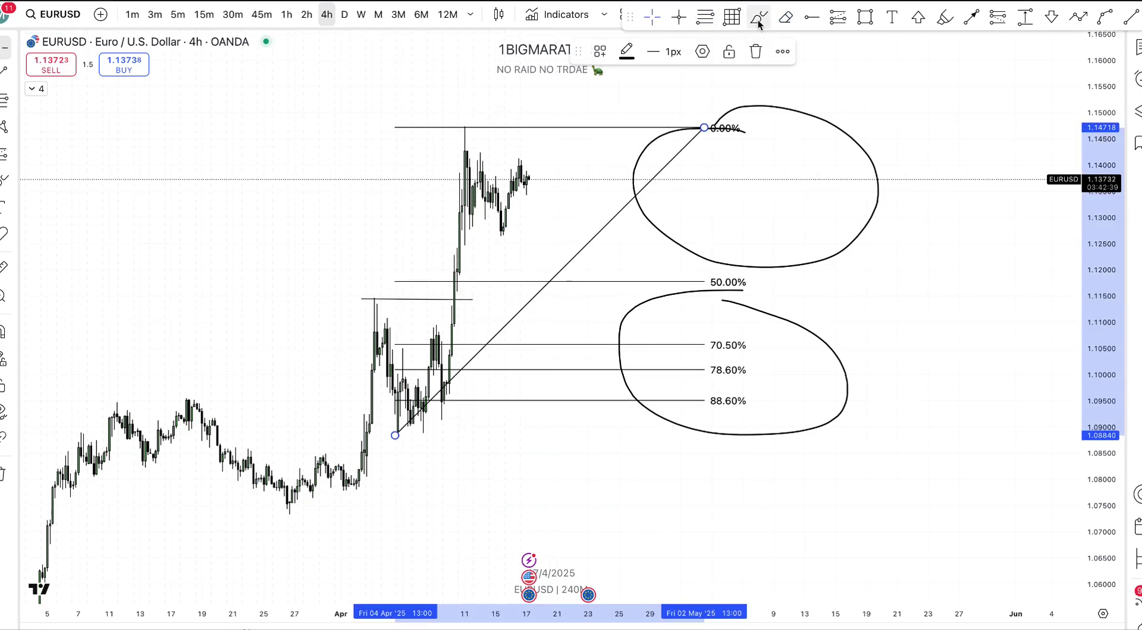
left_click_drag(694, 345, 732, 368)
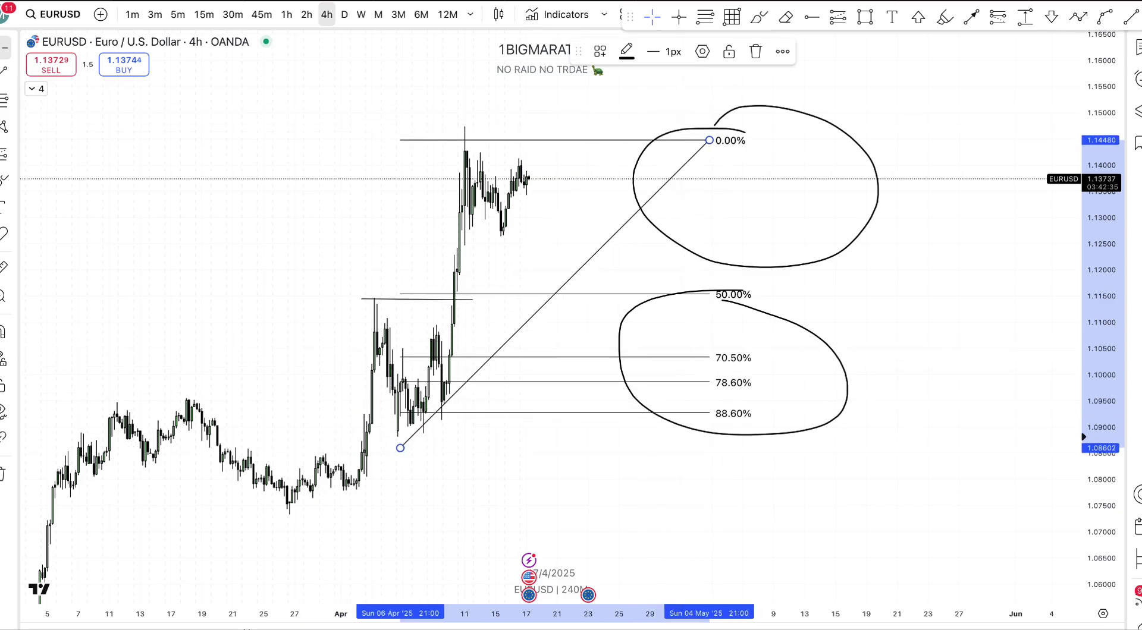
Outline the new Fib's 70.5–88.6% zone with a hand-drawn curve
left_click(761, 13)
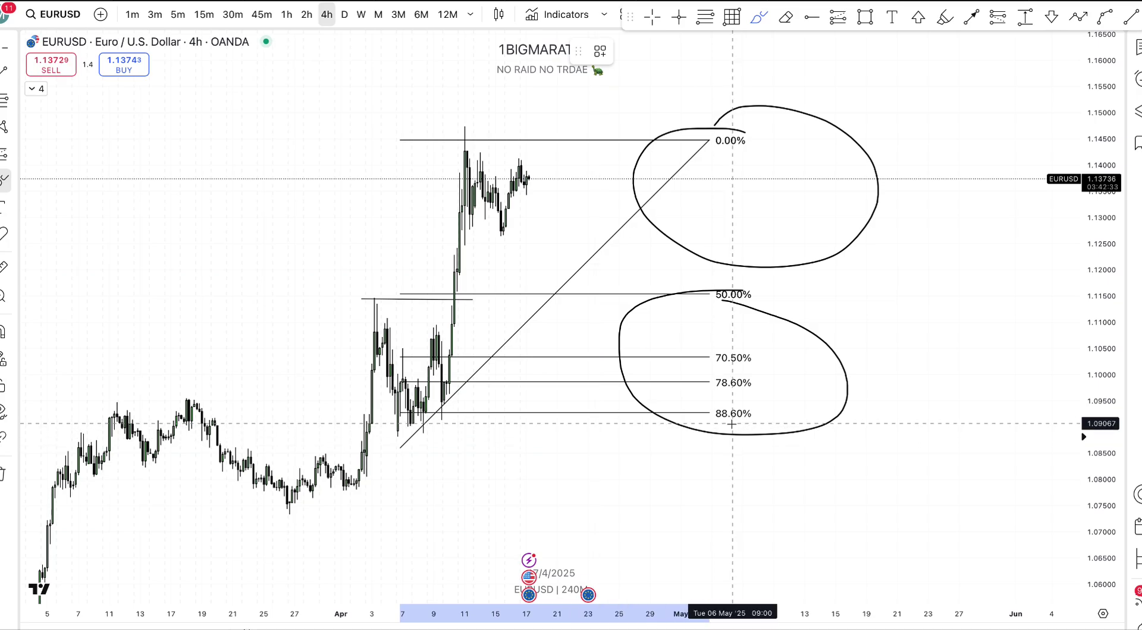
mouse_move(650, 345)
left_mouse_down()
mouse_move(699, 345)
mouse_move(713, 432)
mouse_move(629, 430)
left_mouse_up()
left_click_drag(623, 389, 650, 346)
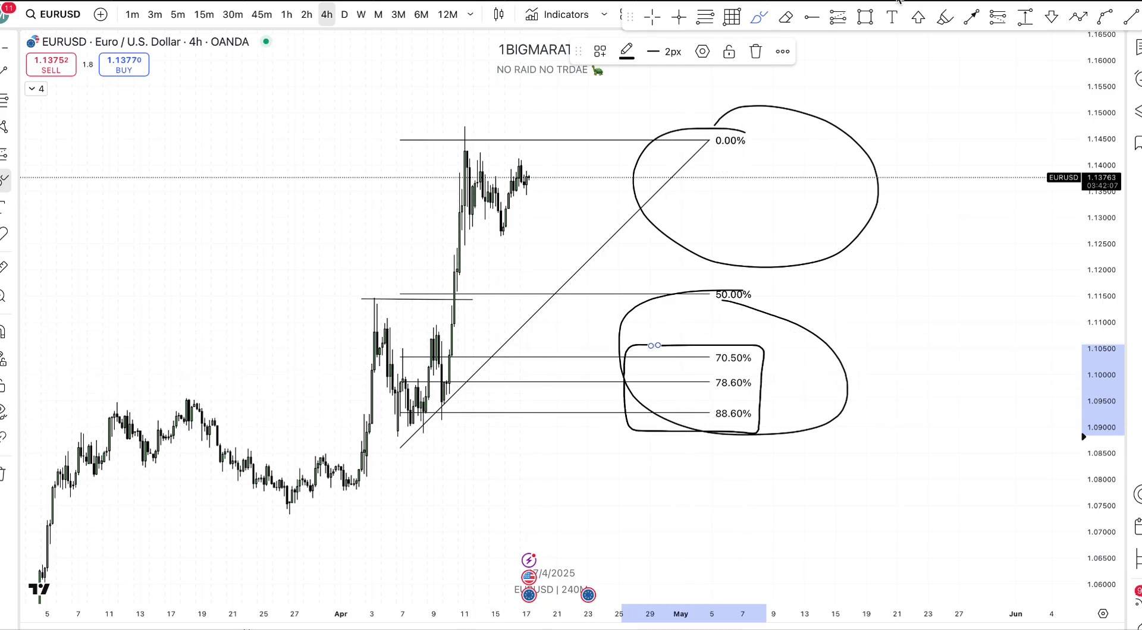
Place a long position at the 78.60% level with its target stretched to the 0% high
left_click(837, 17)
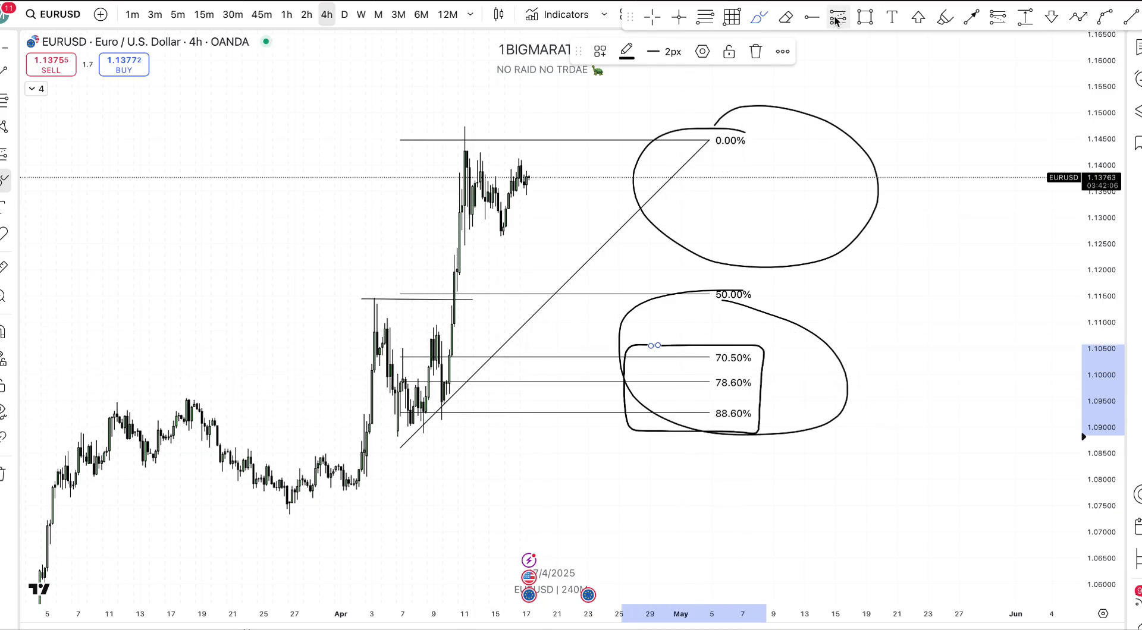
left_click(529, 382)
right_click(529, 381)
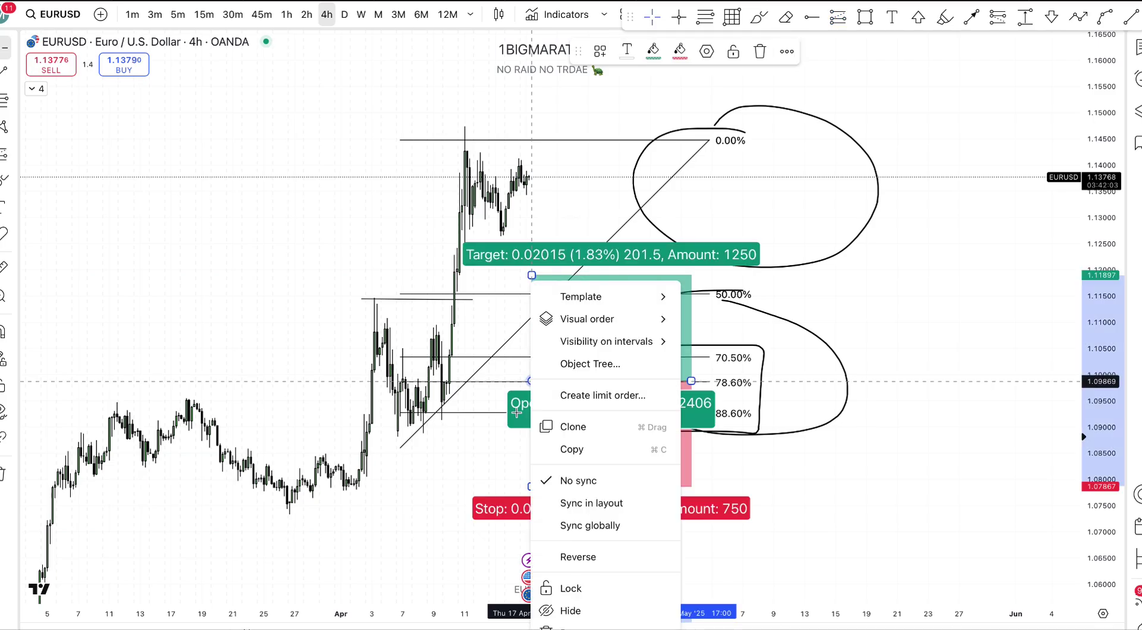
left_click(512, 469)
left_click_drag(531, 486, 532, 441)
left_click_drag(532, 274, 559, 149)
left_click(316, 243)
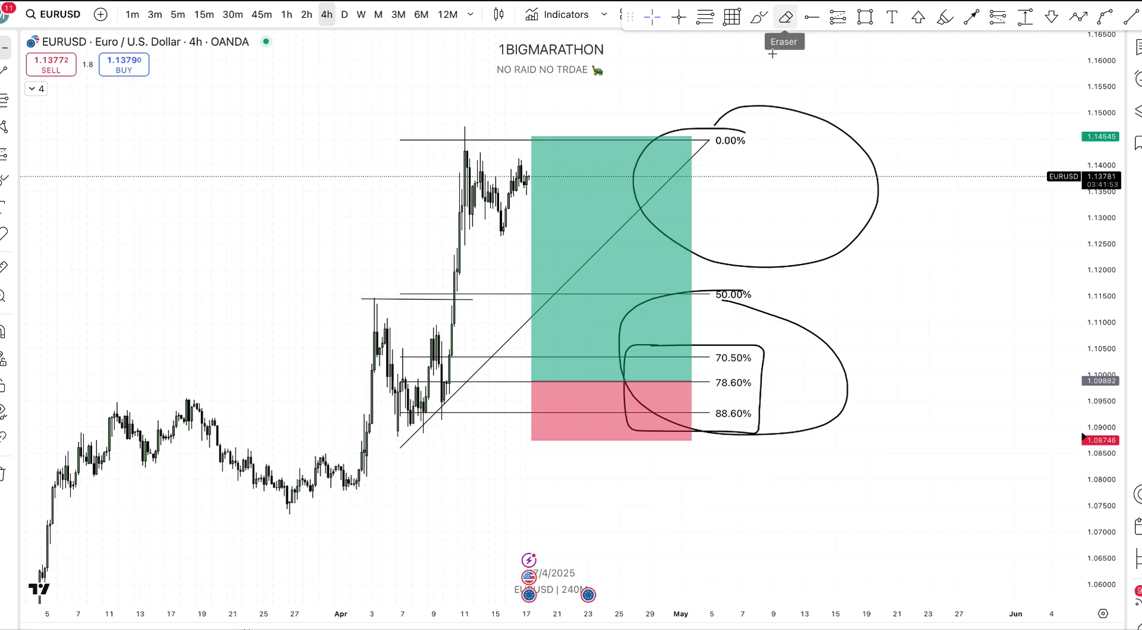
Erase the Fib retracement, both hand-drawn loops and the drawn box
left_click(784, 17)
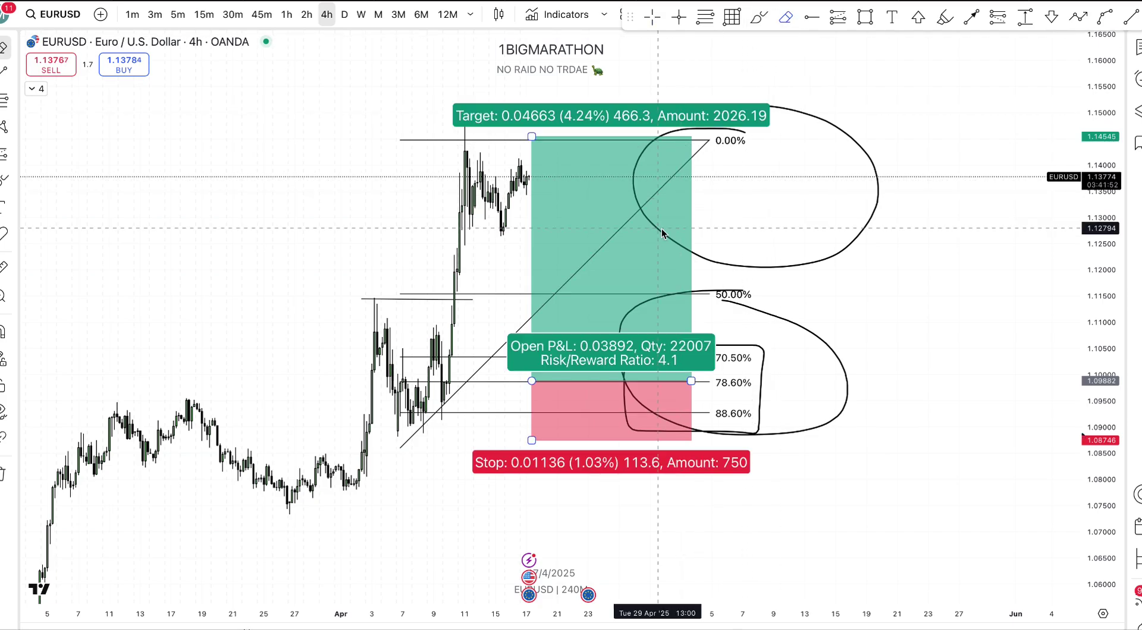
left_click(735, 302)
left_click(732, 306)
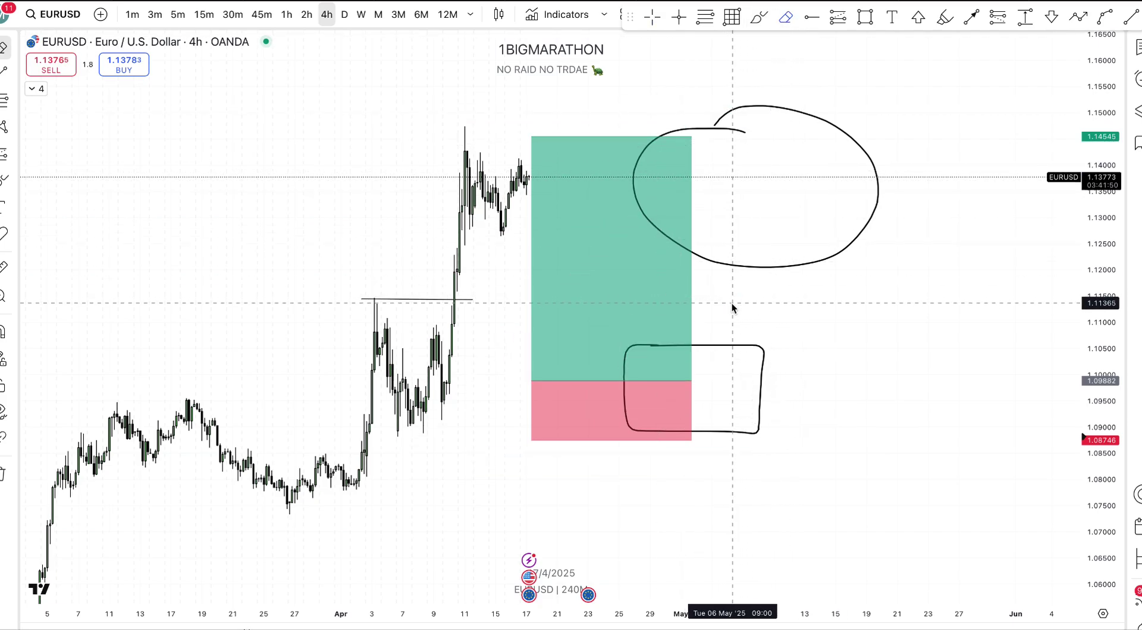
left_click(752, 350)
left_click(729, 265)
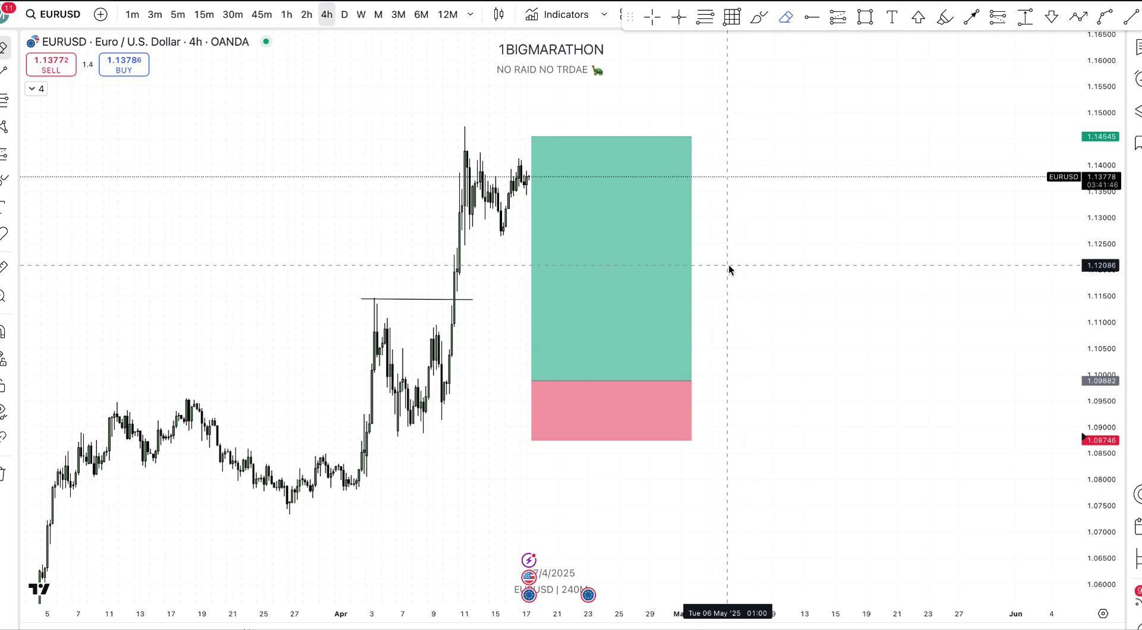
Draw a horizontal trend line at the entry level near 1.0991
left_click(1128, 21)
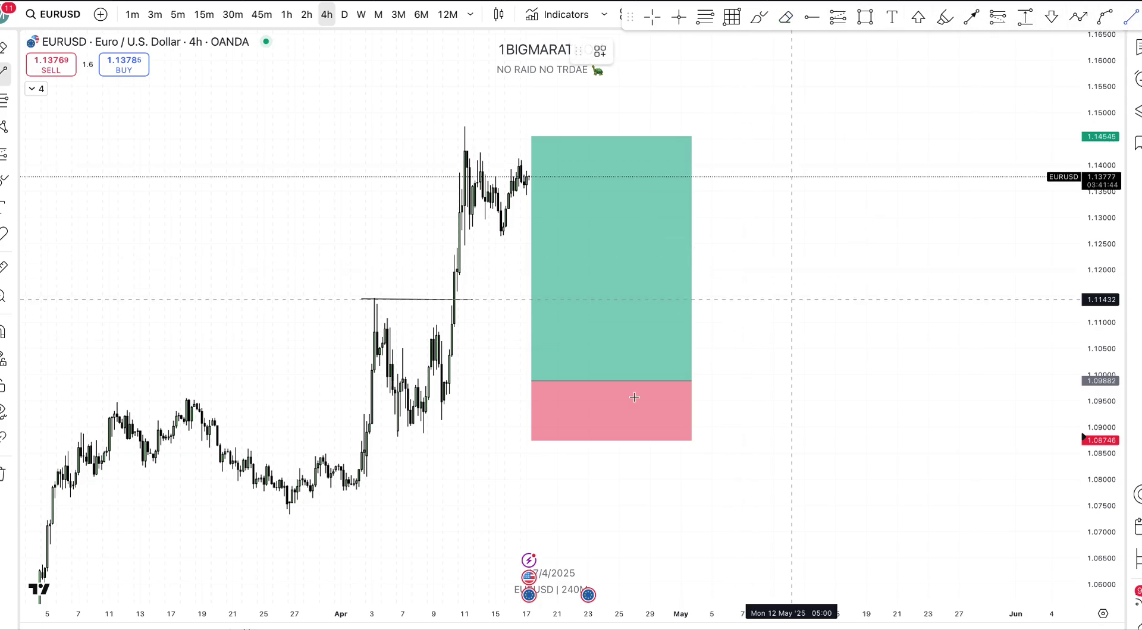
left_click(443, 379)
left_click(680, 379)
right_click(680, 379)
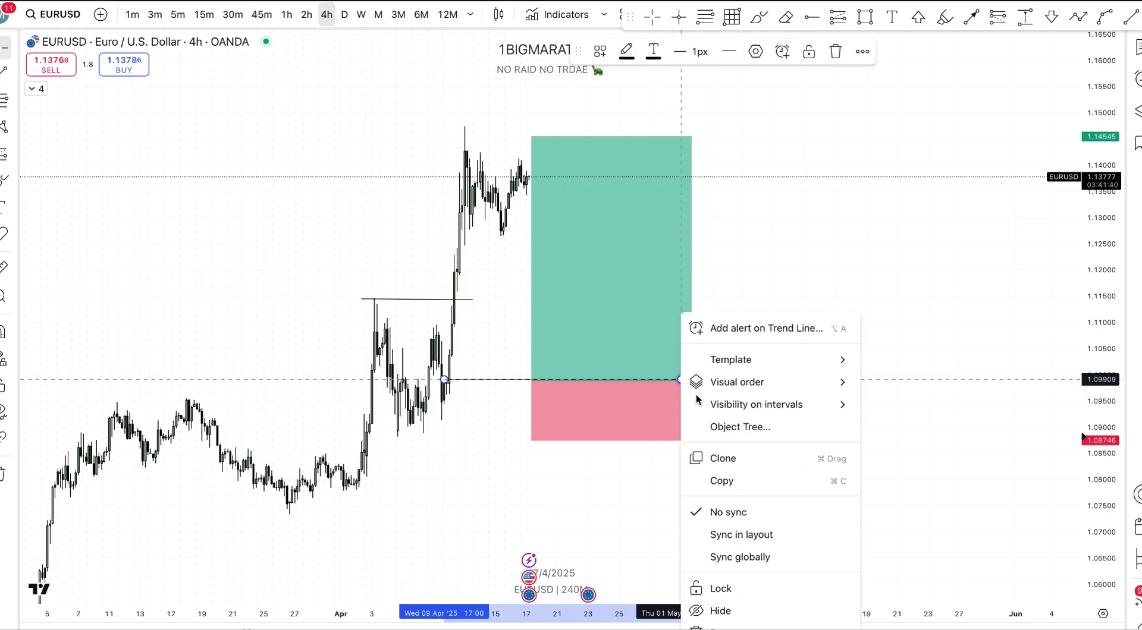
Brush circles around the 1.1150 swing high and late-March low, and delete the long position
left_click(395, 498)
left_click_drag(395, 497, 831, 238)
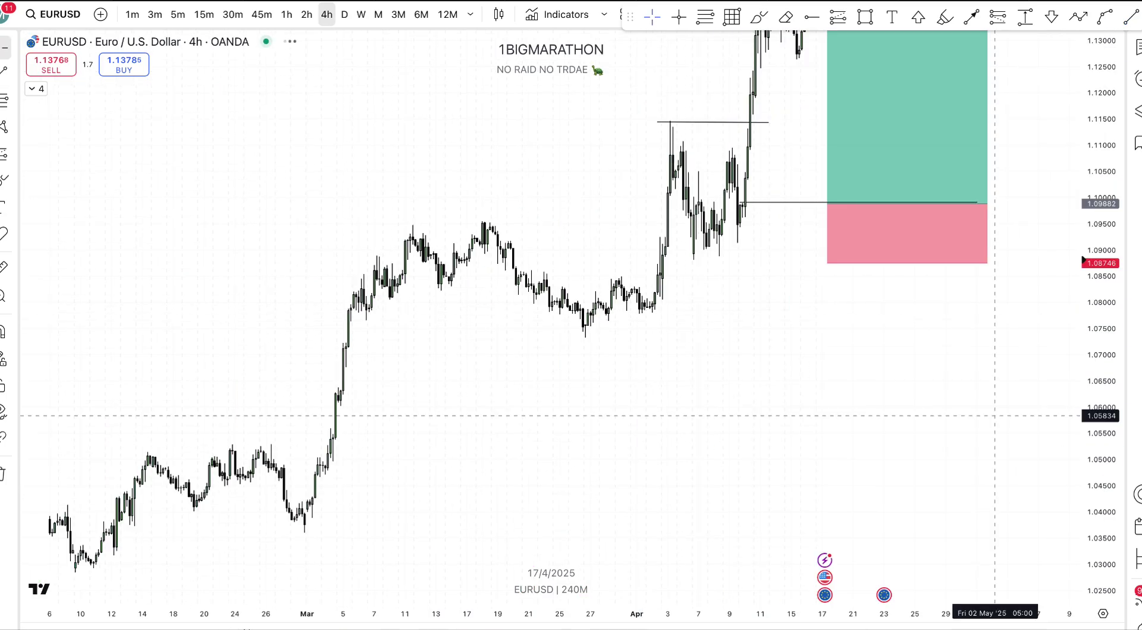
left_click_drag(1095, 569, 673, 537)
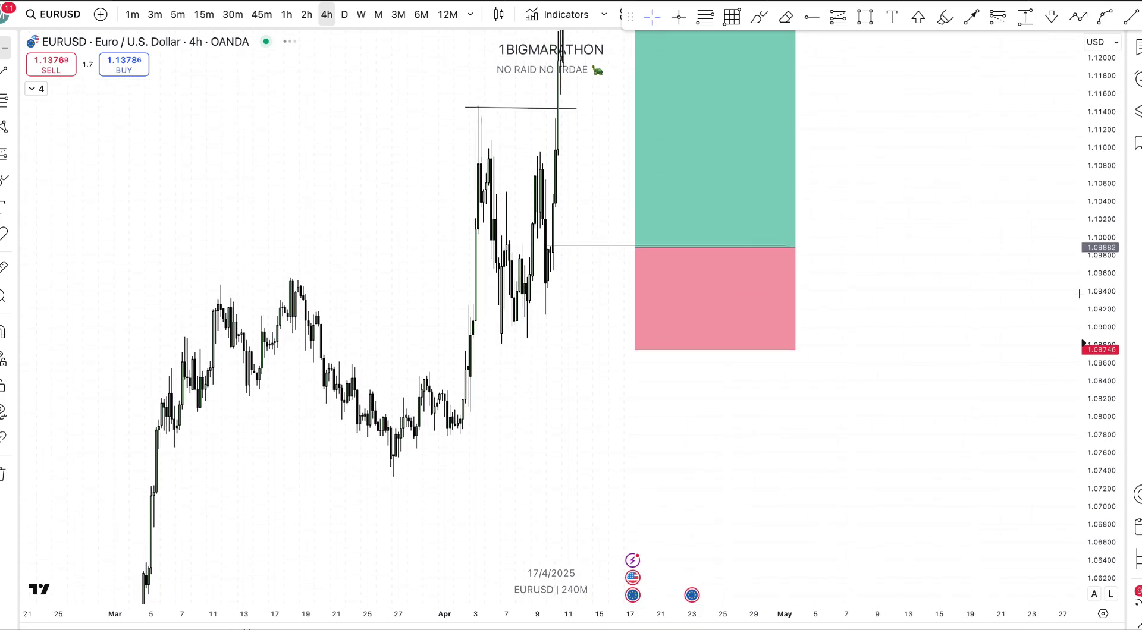
left_click(647, 53)
left_click(758, 16)
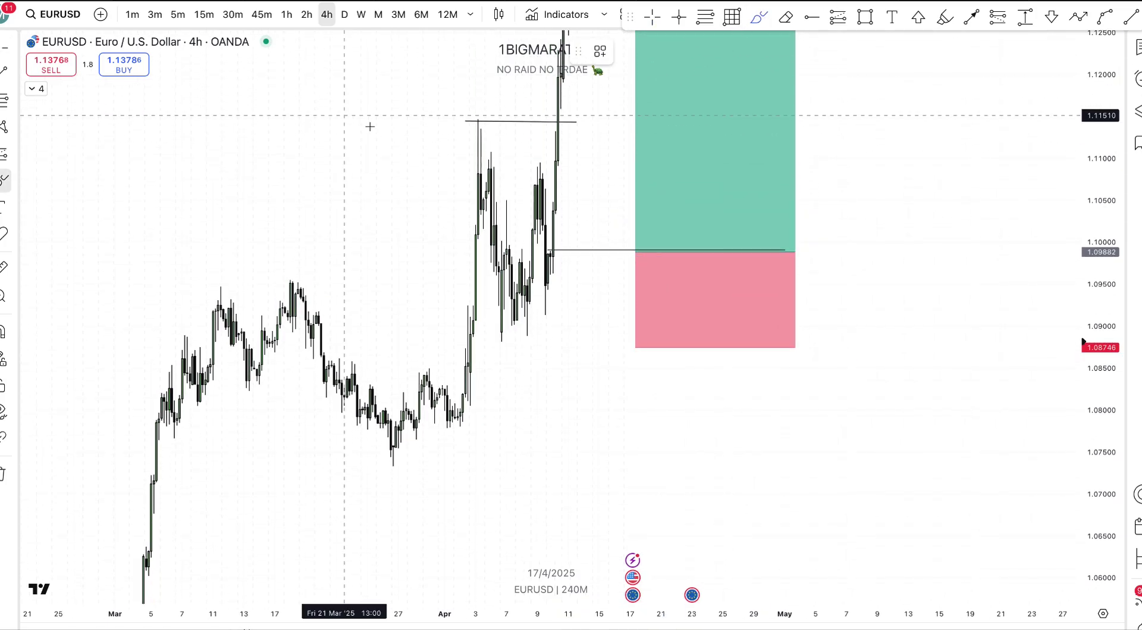
left_click_drag(469, 102, 515, 102)
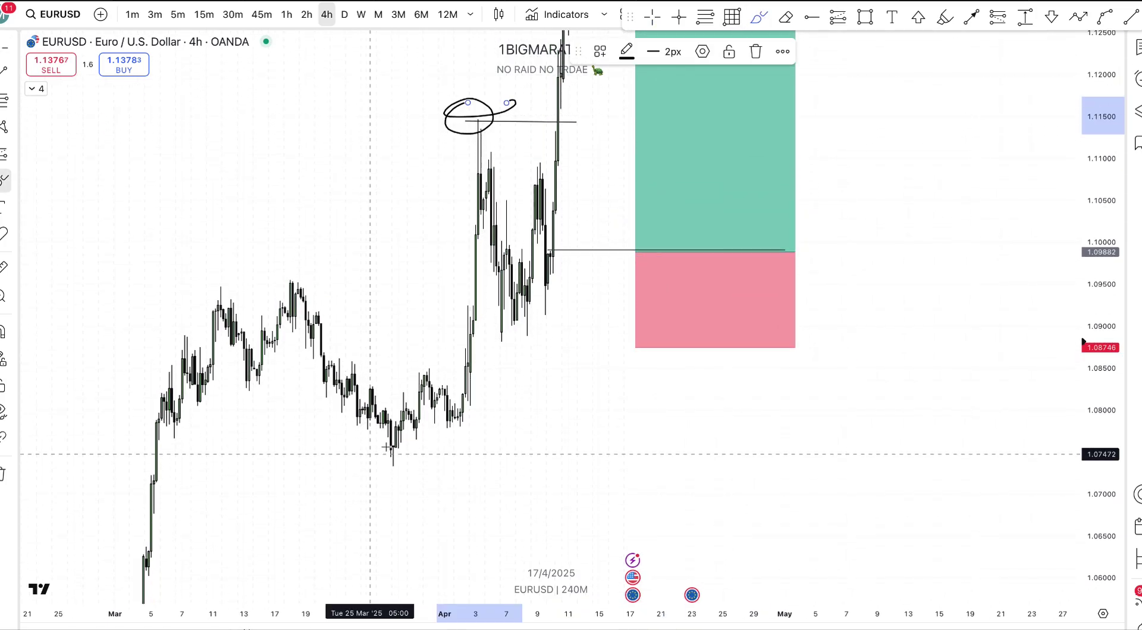
mouse_move(382, 444)
left_mouse_down()
mouse_move(375, 481)
mouse_move(398, 446)
left_mouse_up()
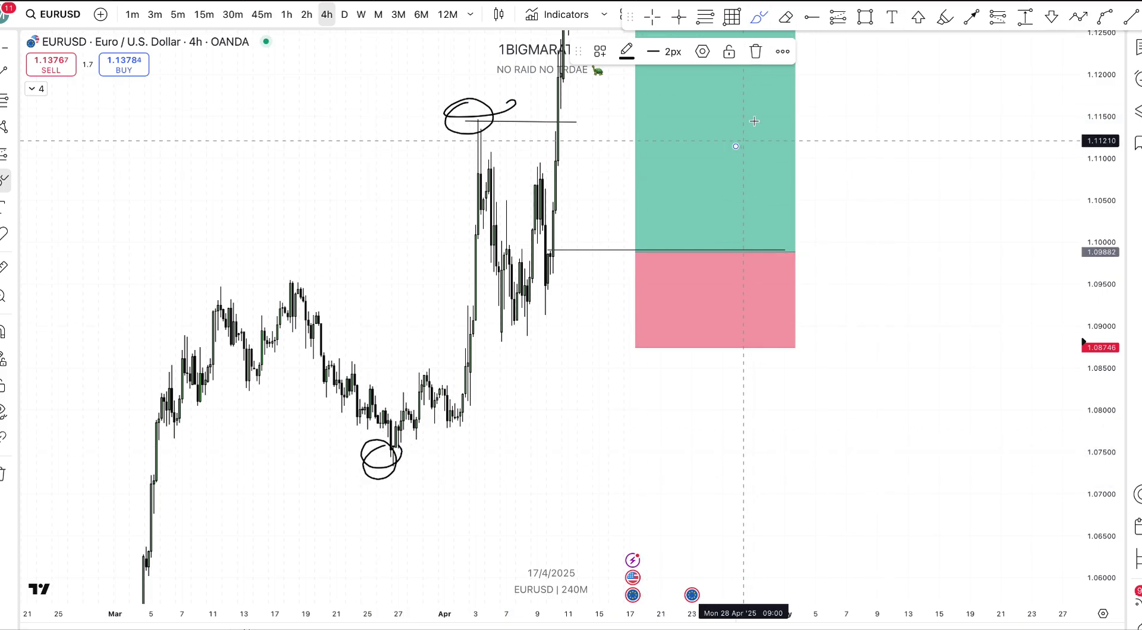
key("Delete")
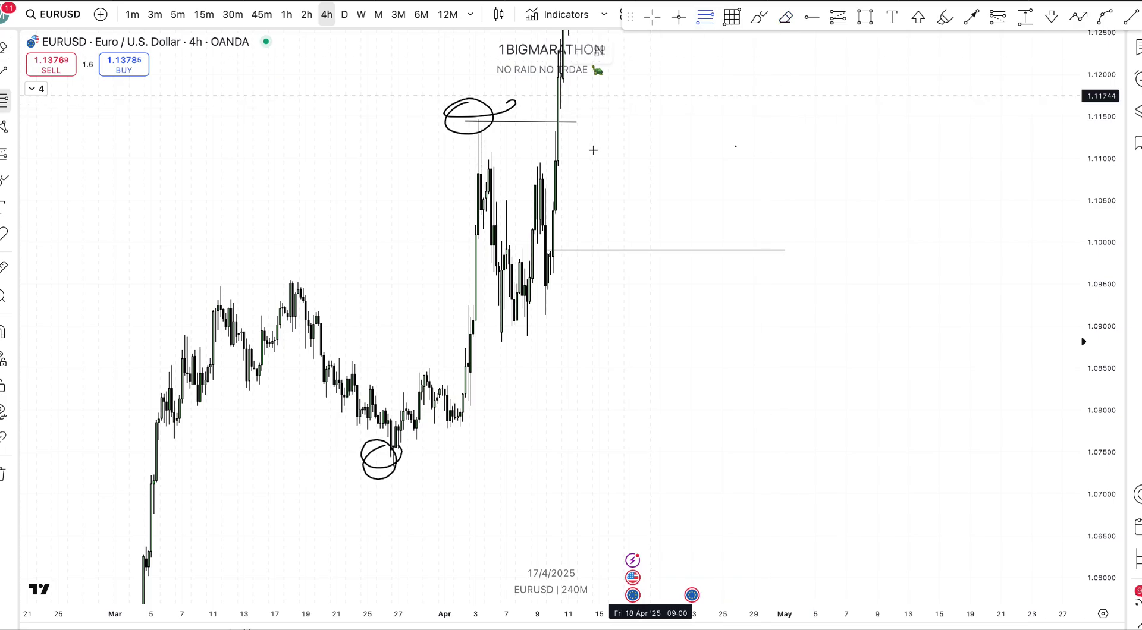
Anchor a Fib retracement from the late-March low near 1.0733 to the 1.1143 April high
left_click(393, 467)
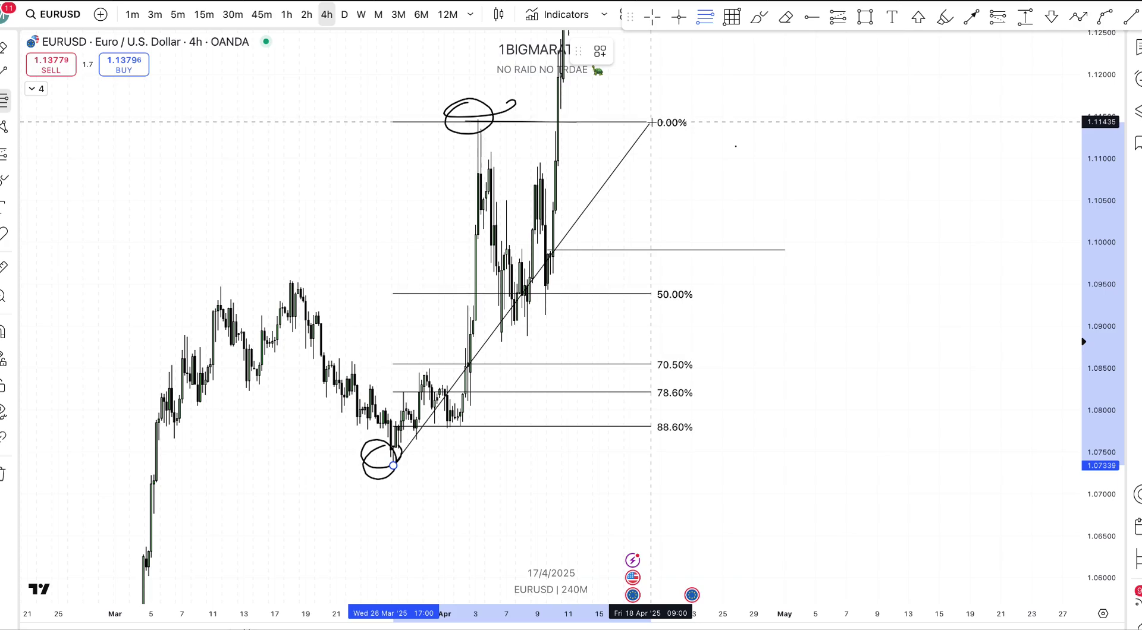
left_click(650, 123)
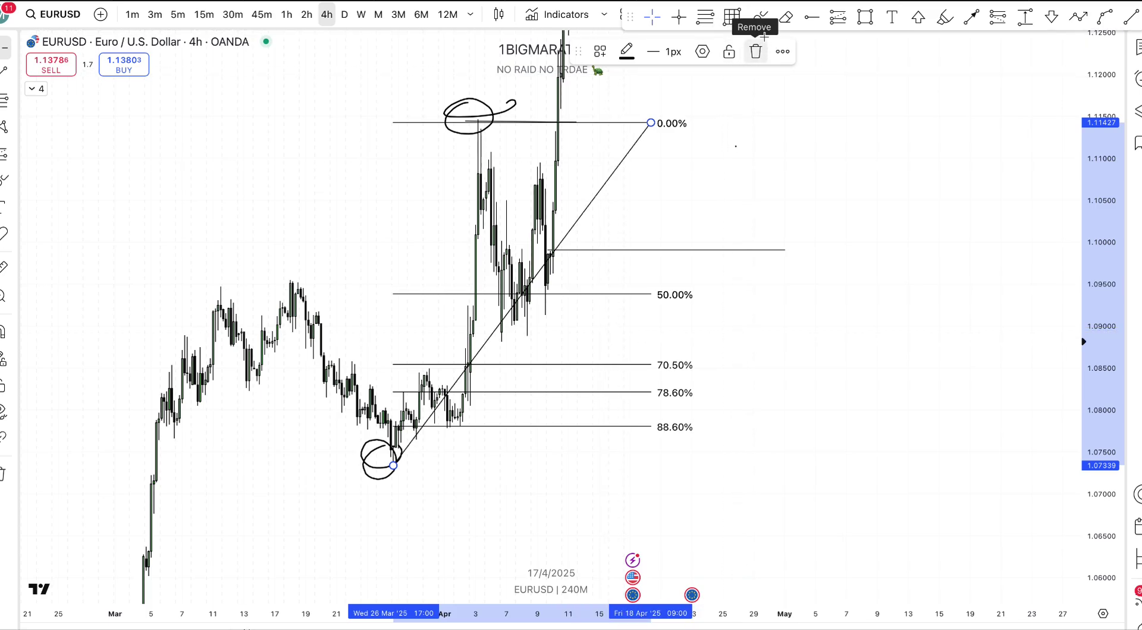
left_click(758, 18)
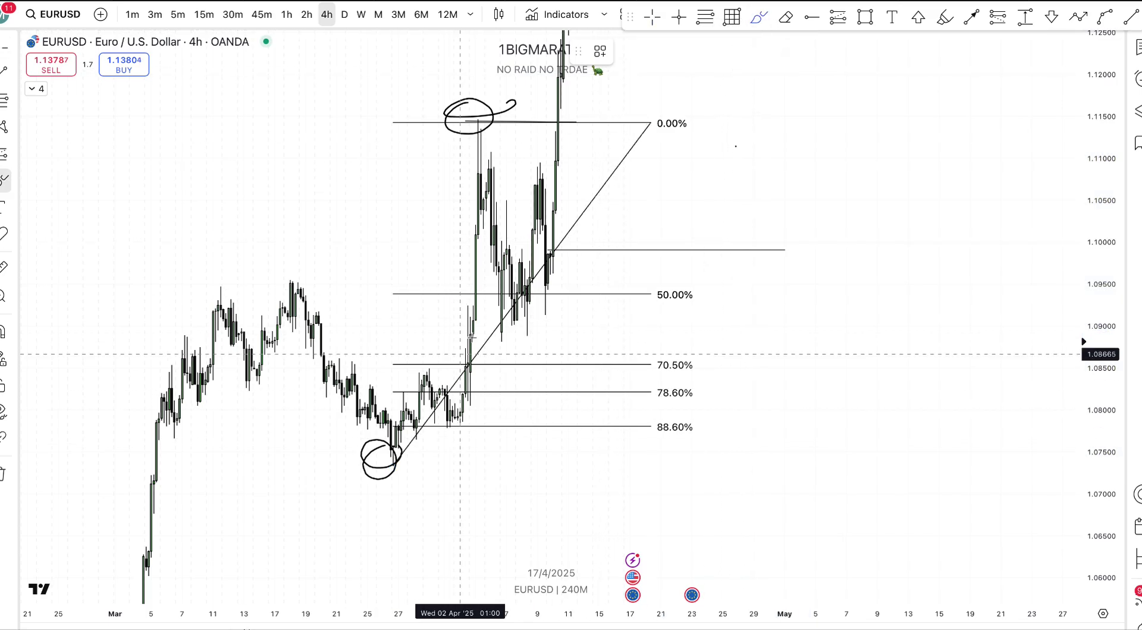
Brush a circle around the early-April low near 1.0900 and a thick stroke on the 1.0990 line
mouse_move(499, 312)
left_mouse_down()
mouse_move(483, 336)
mouse_move(519, 354)
mouse_move(512, 321)
mouse_move(531, 337)
mouse_move(545, 206)
left_mouse_up()
left_click(518, 249)
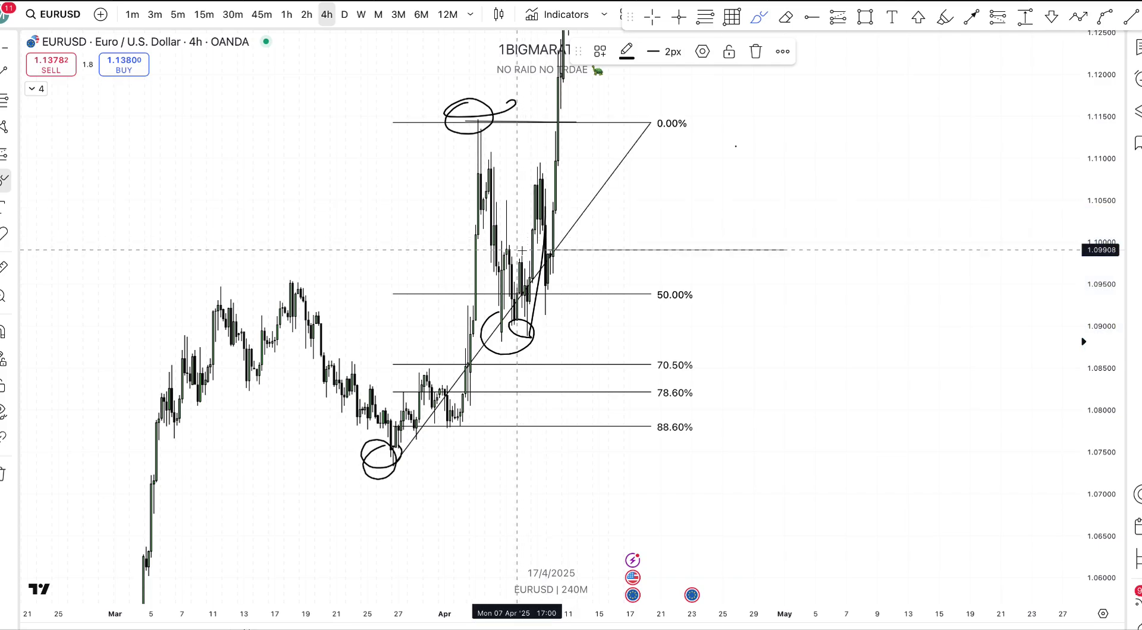
left_click_drag(537, 247, 563, 249)
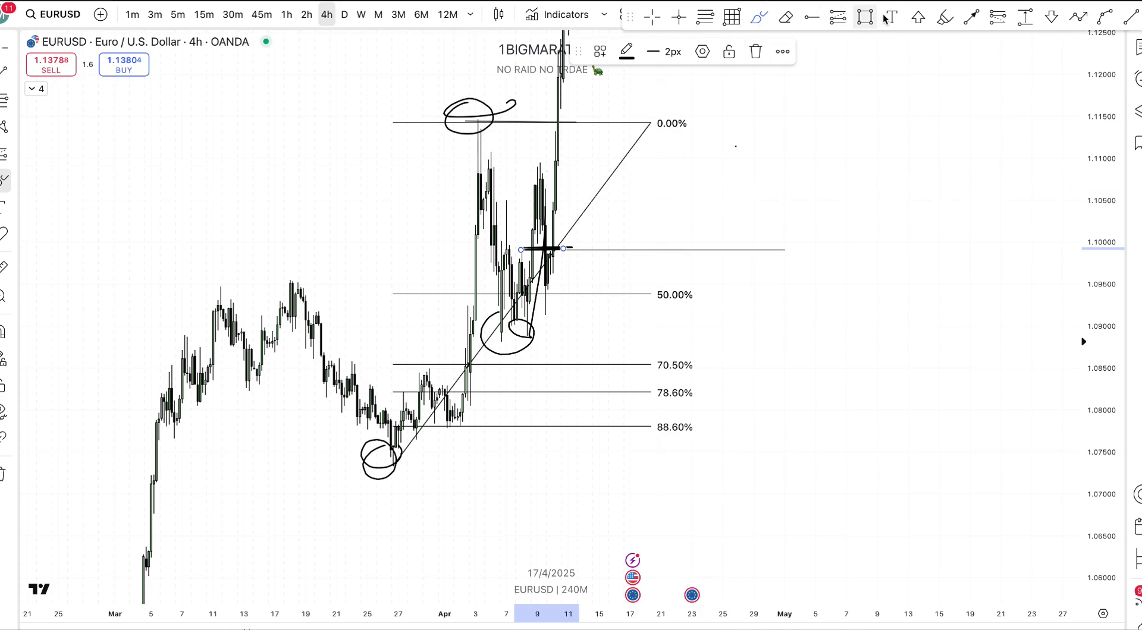
Draw a horizontal trend line along the 50% level near 1.0940
left_click(1122, 24)
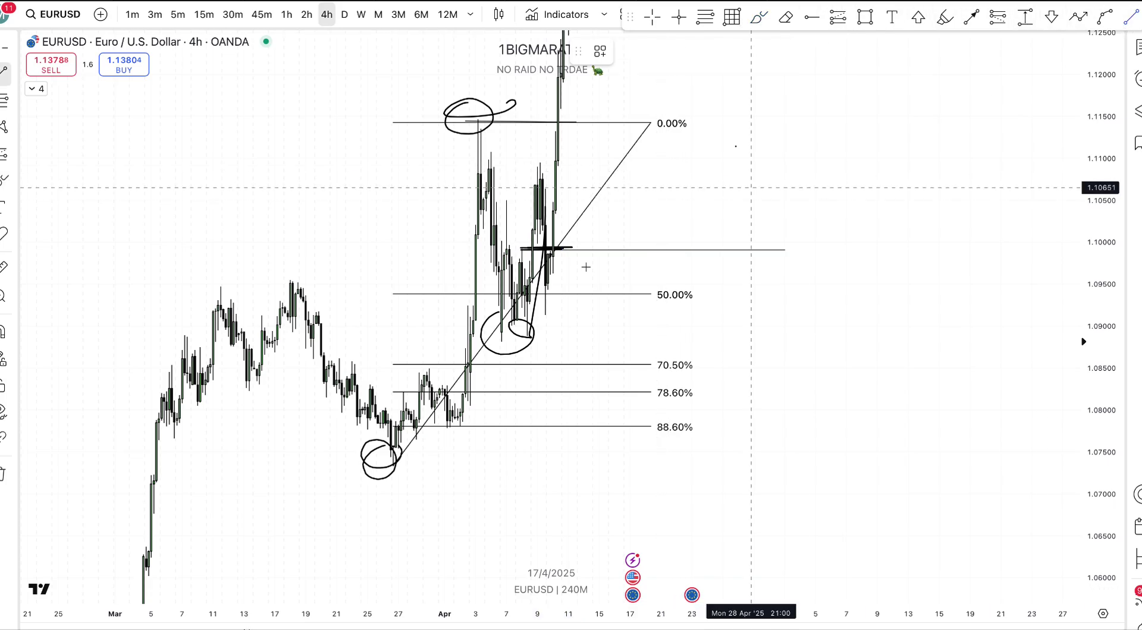
left_click(470, 294)
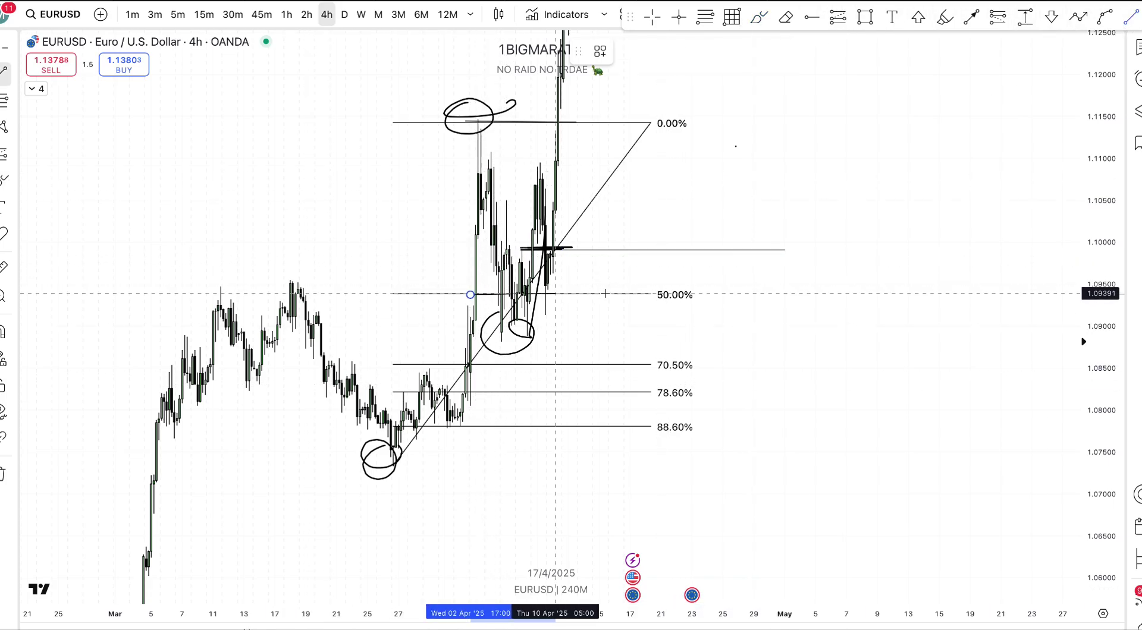
left_click(613, 292)
right_click(612, 292)
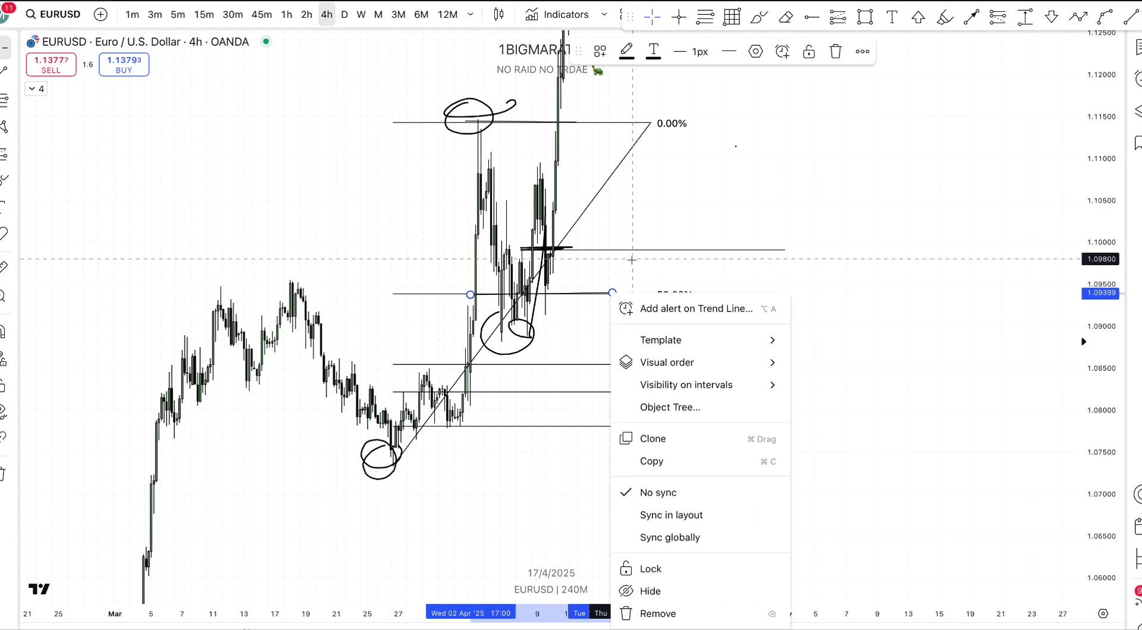
Erase the Fib retracement and zoom in on the recent candles
left_click(785, 18)
left_click(666, 123)
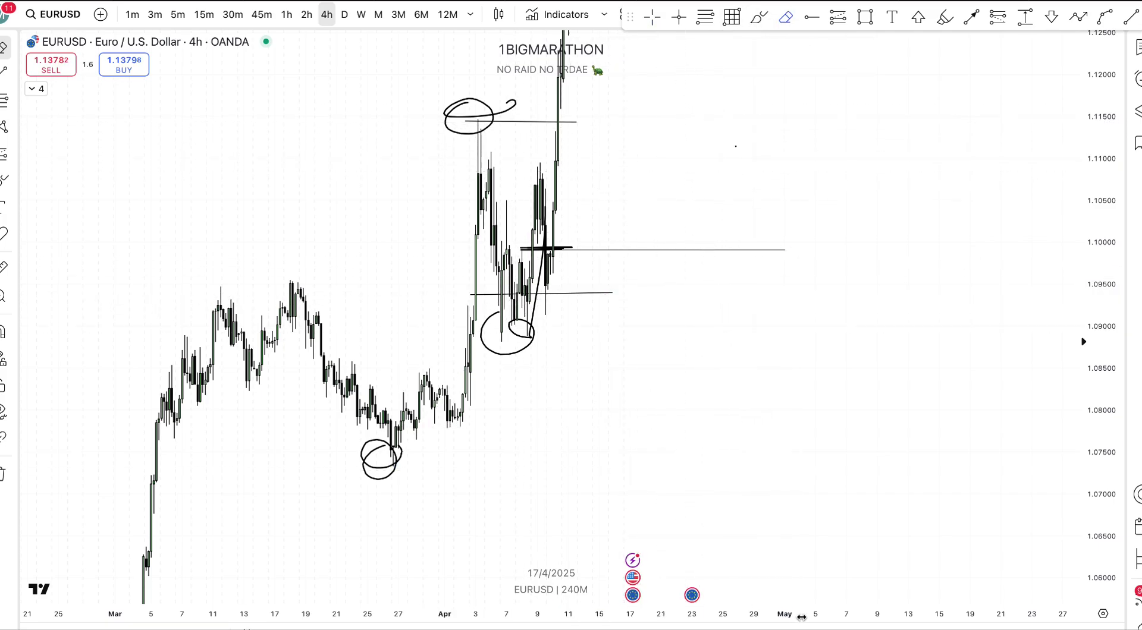
left_click_drag(801, 617, 601, 609)
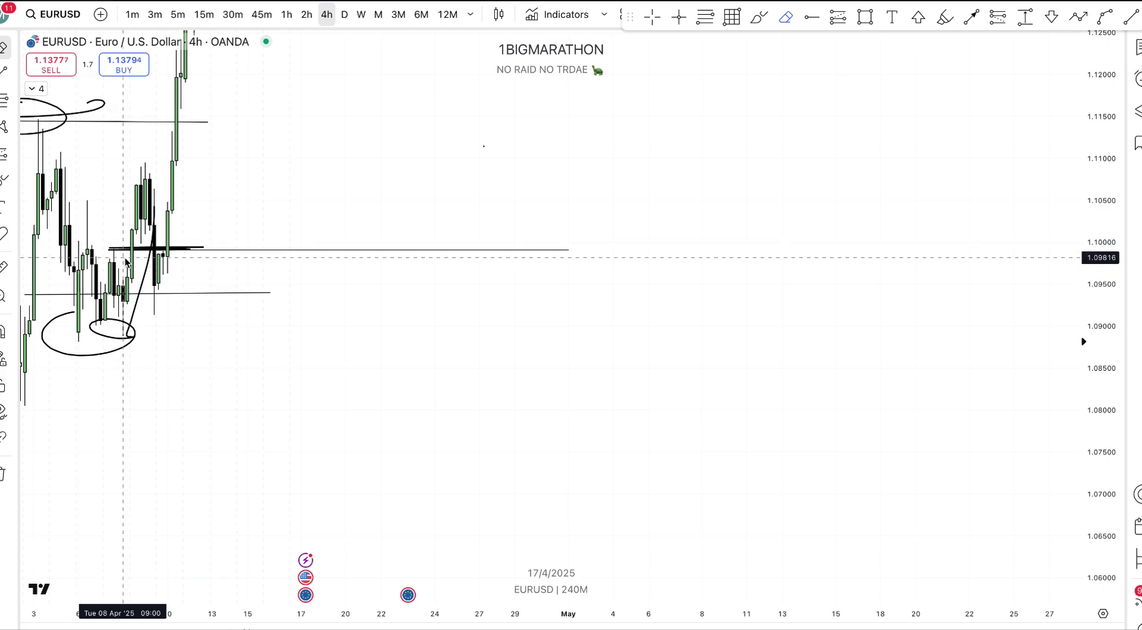
Draw a grey rectangle over the 1.0900–1.0980 early-April lows, then reframe the chart around it
left_click(865, 17)
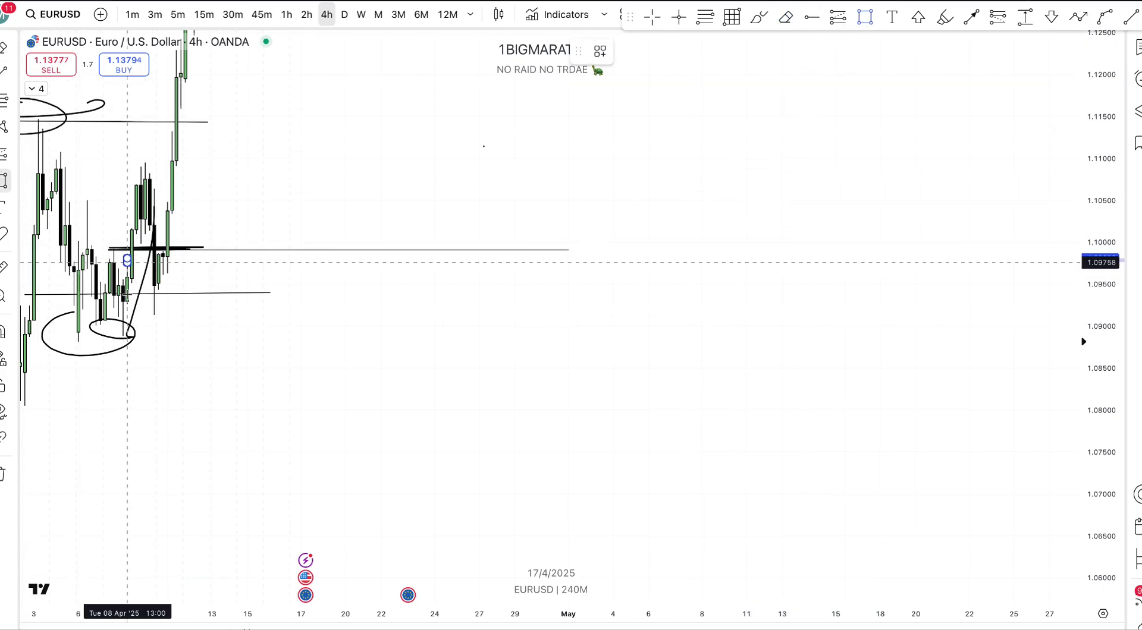
left_click(135, 316)
right_click(136, 315)
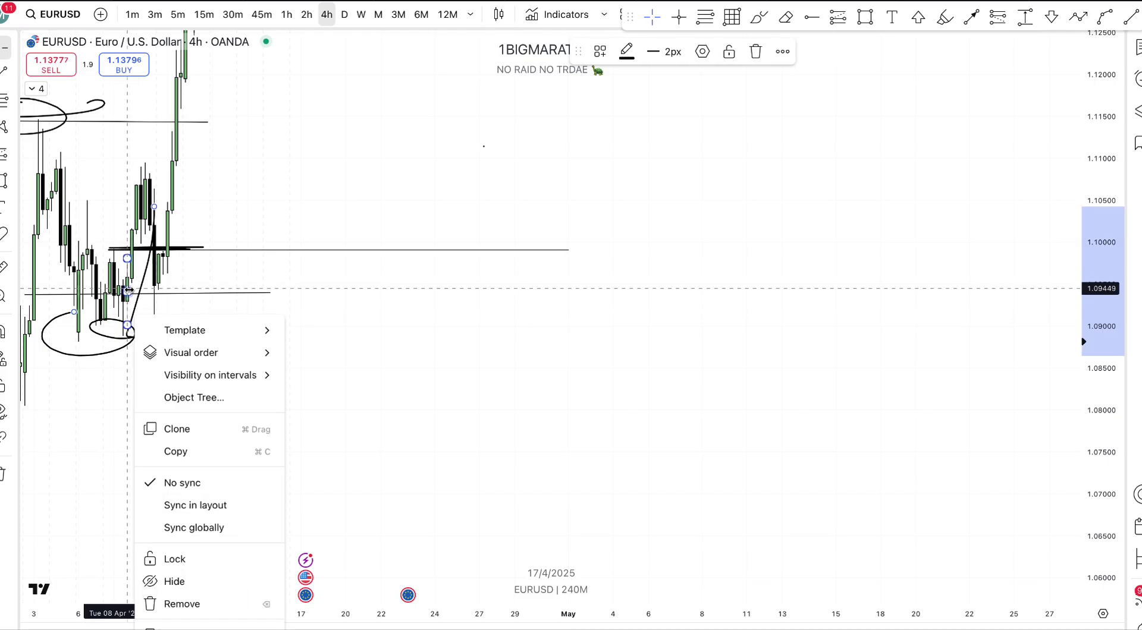
mouse_move(128, 258)
left_mouse_down()
mouse_move(173, 324)
mouse_move(264, 324)
left_mouse_up()
left_click(197, 387)
left_click_drag(224, 395, 684, 423)
left_click_drag(1097, 184, 1096, 403)
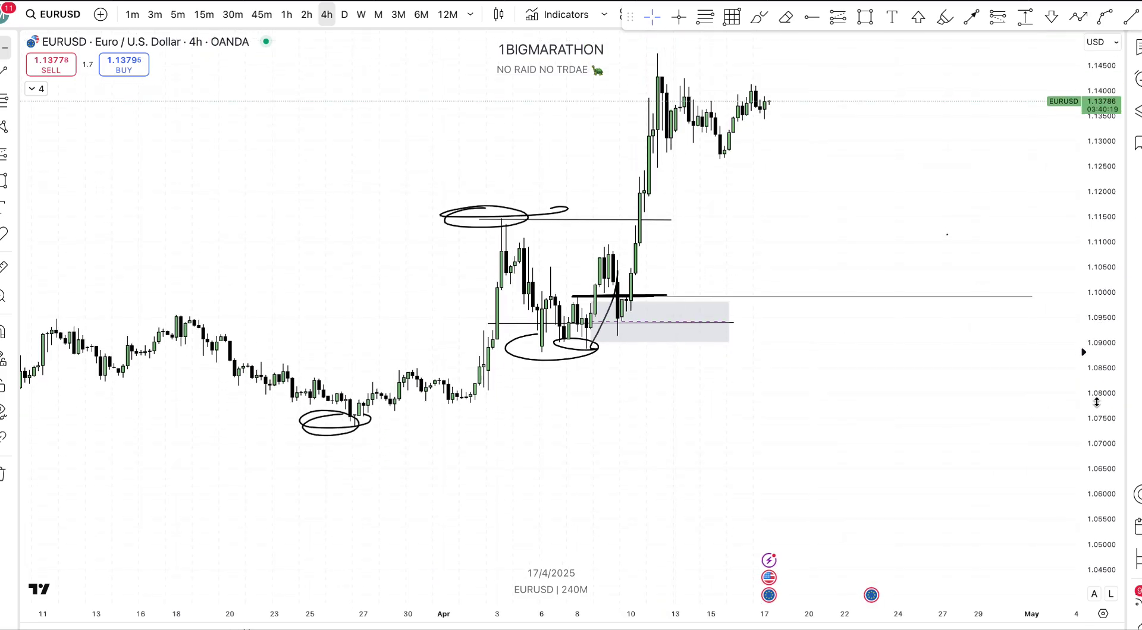
mouse_move(874, 270)
left_mouse_down()
mouse_move(874, 344)
mouse_move(871, 332)
left_mouse_up()
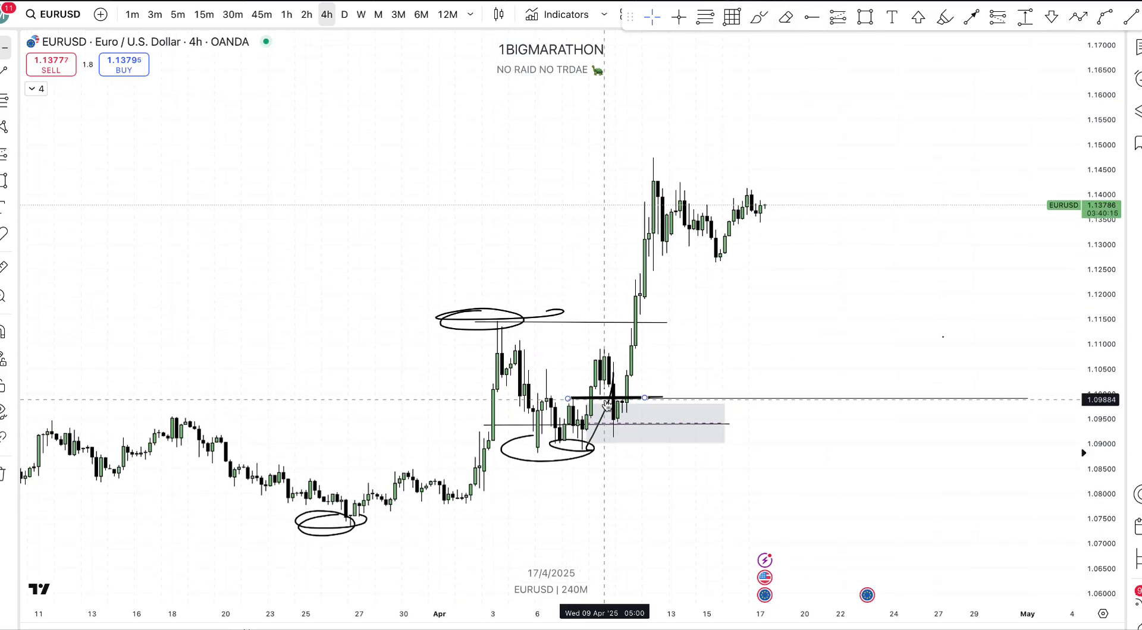
Select the long position and raise its stop to 1.0883
left_click(837, 16)
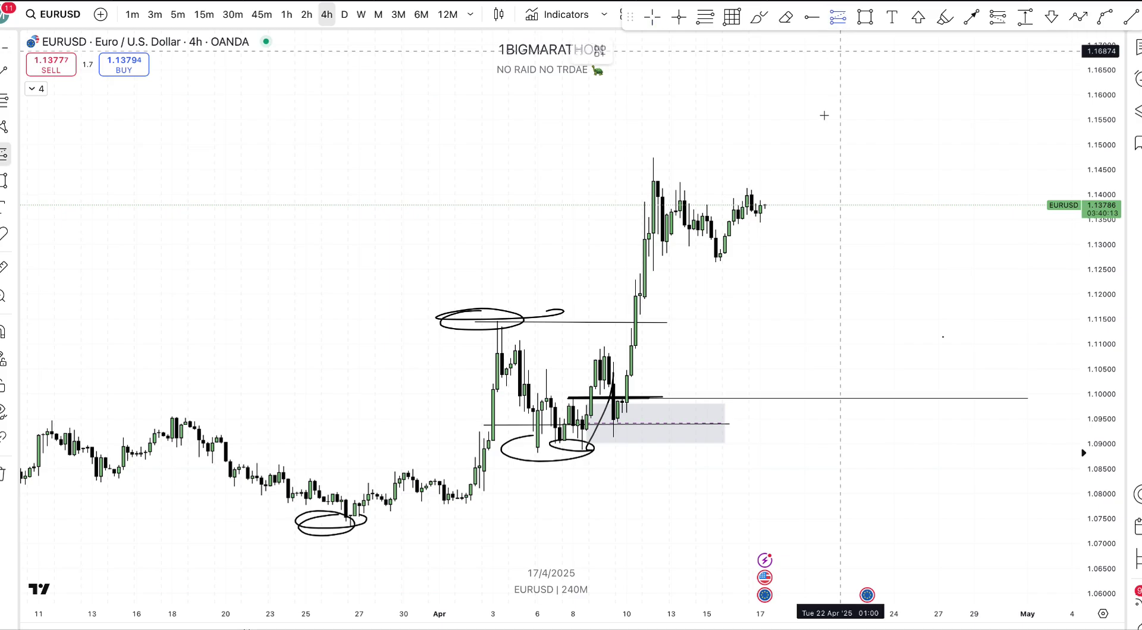
left_click(615, 398)
right_click(616, 399)
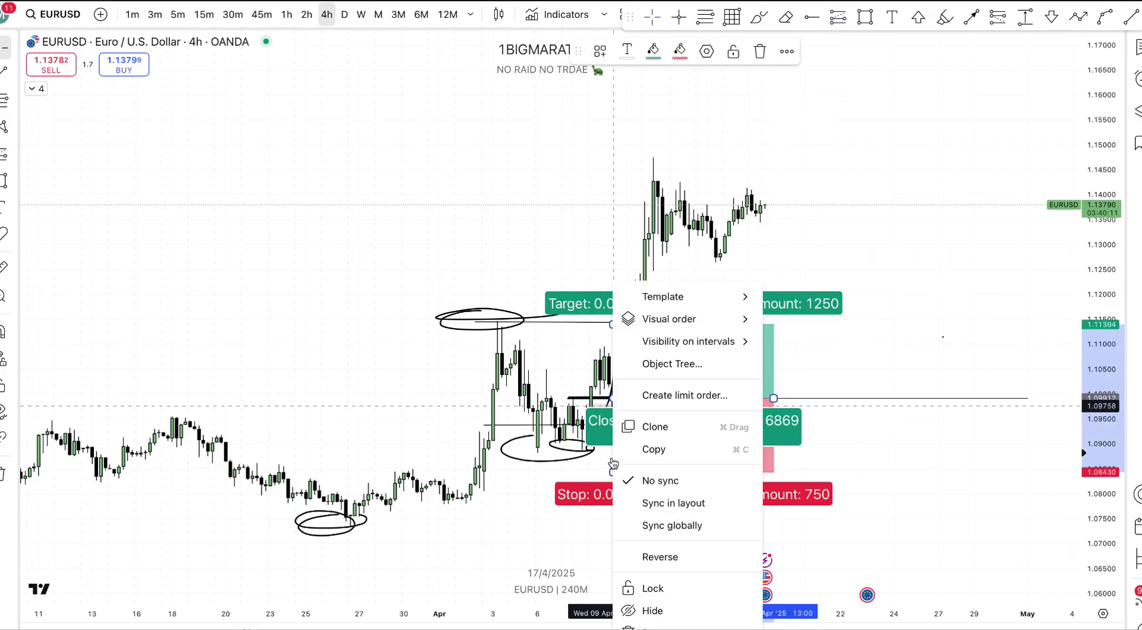
left_click(583, 476)
left_click_drag(613, 471, 608, 453)
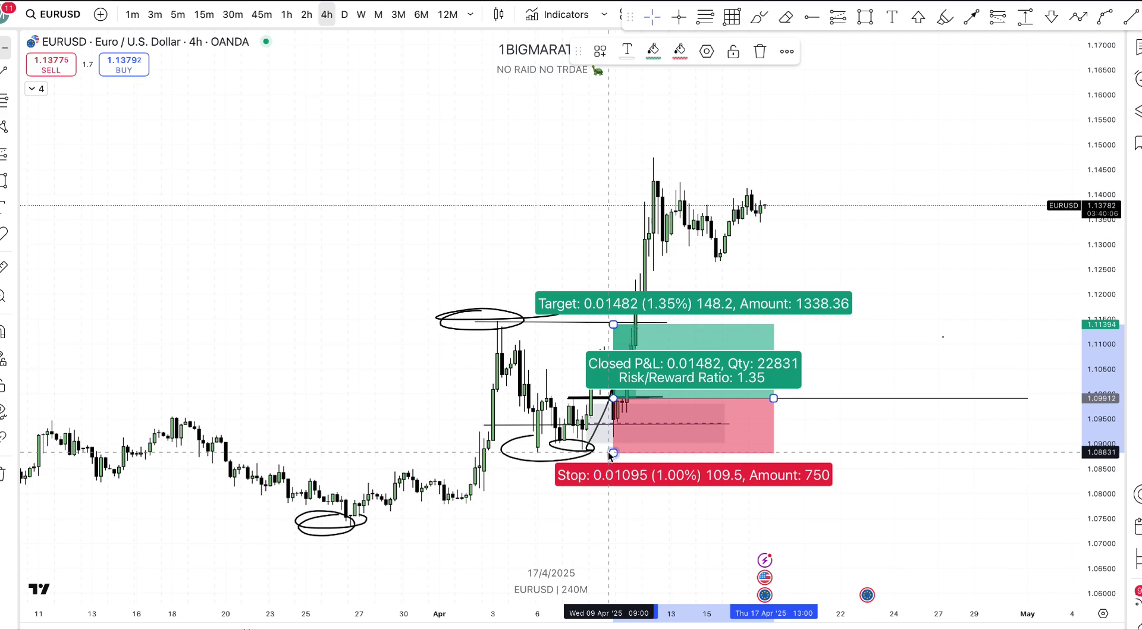
Rescale the price axis and set the long position's stop to 1.09066
double_click(1100, 378)
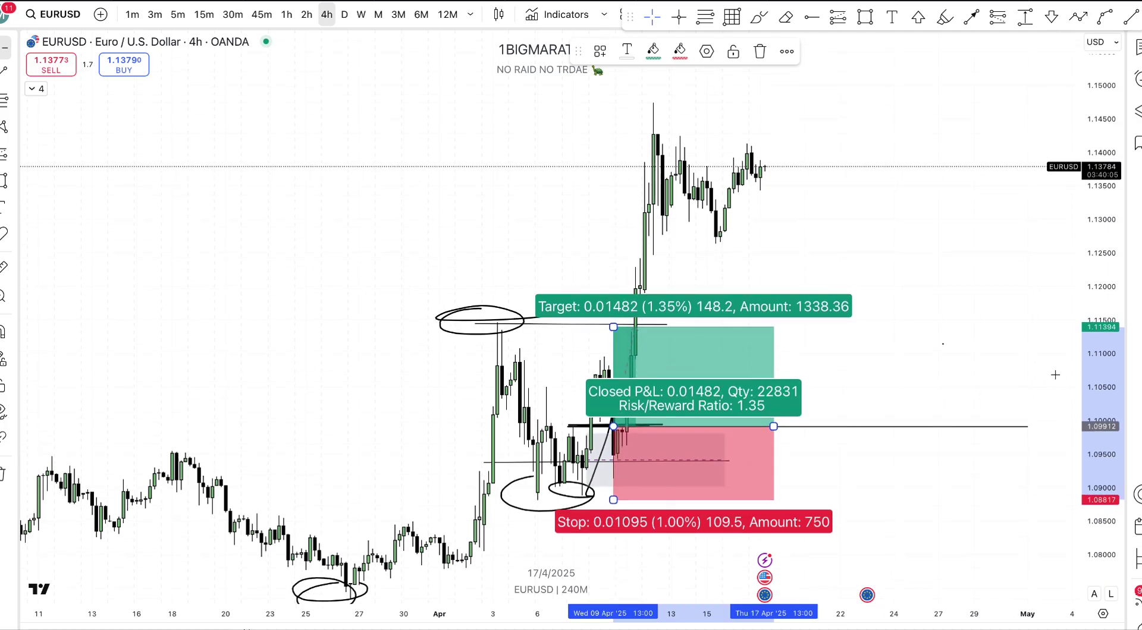
left_click_drag(1100, 380, 1100, 333)
left_click_drag(642, 595, 616, 457)
left_click(629, 479)
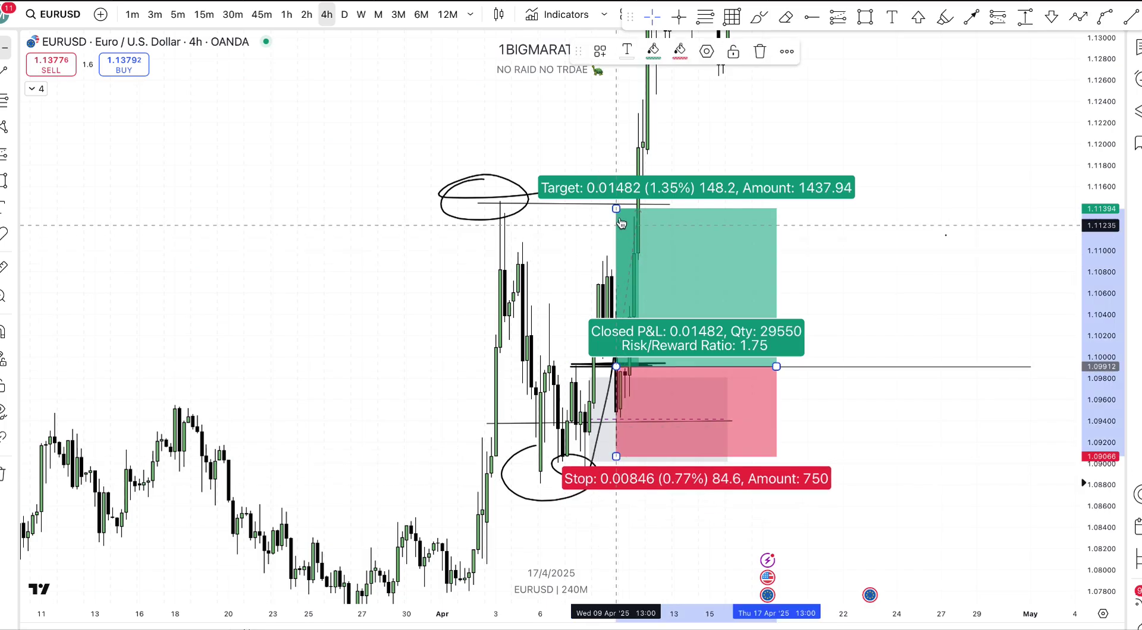
Raise the target to 1.11459, then reframe the chart back to February
left_click_drag(616, 209, 702, 219)
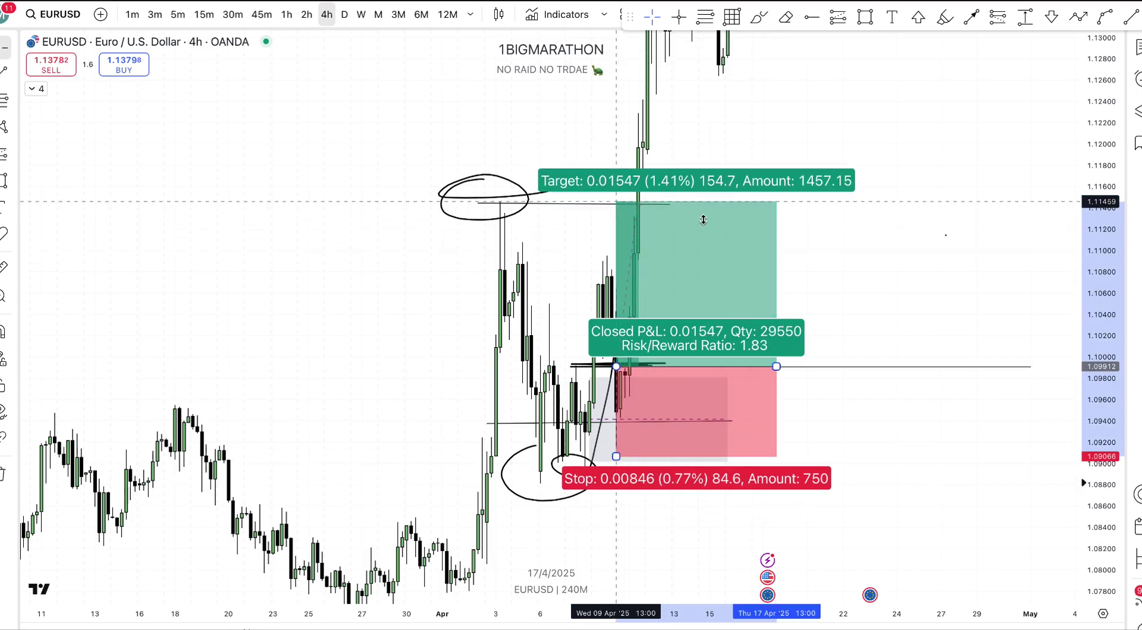
left_click(876, 247)
left_click_drag(876, 247, 911, 214)
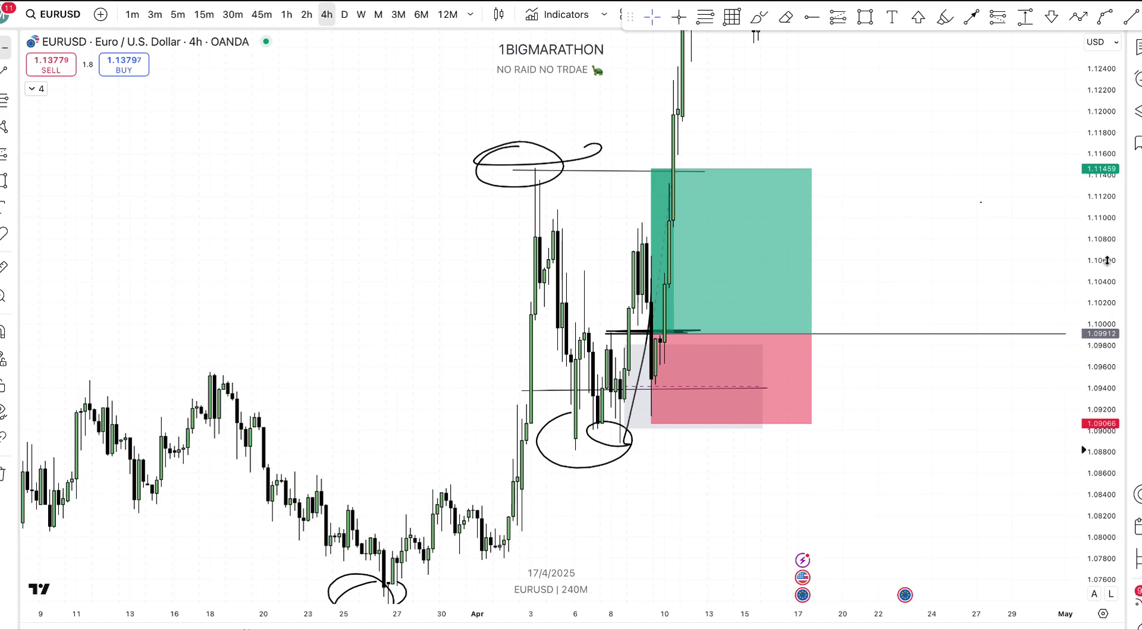
left_click_drag(1107, 261, 1105, 629)
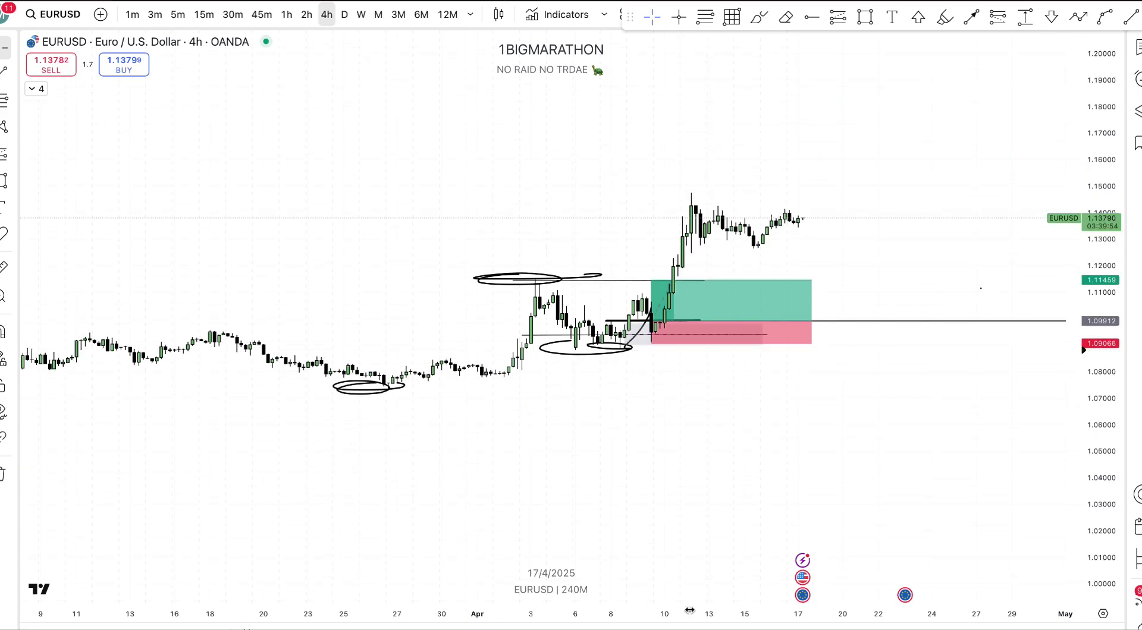
left_click_drag(651, 614, 872, 613)
left_click_drag(1104, 484, 1104, 417)
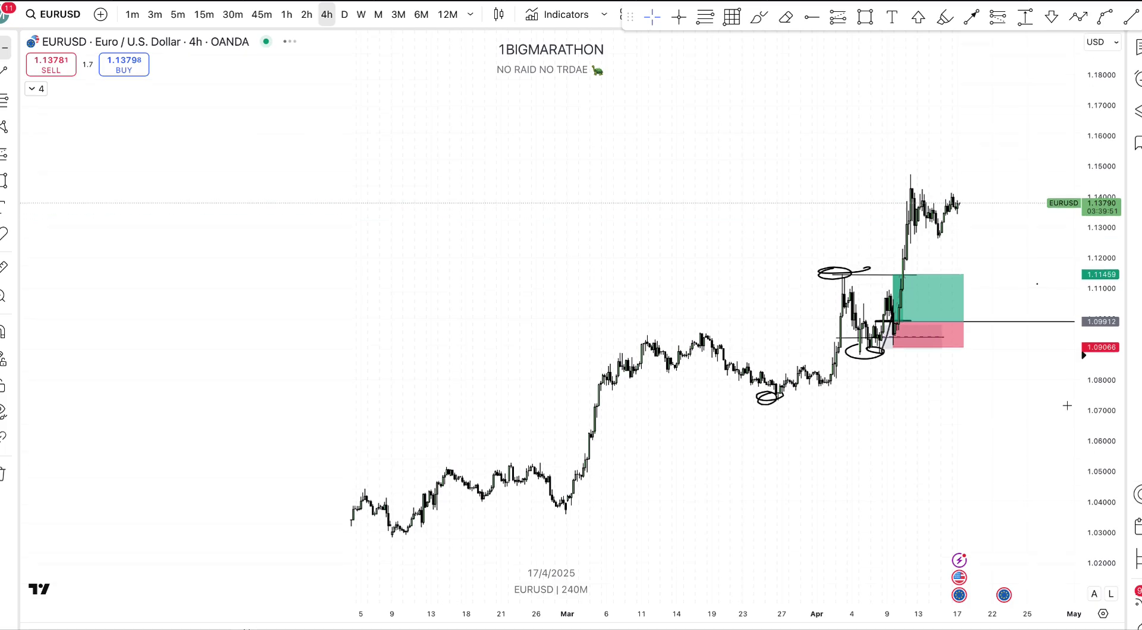
left_click_drag(1001, 232, 880, 444)
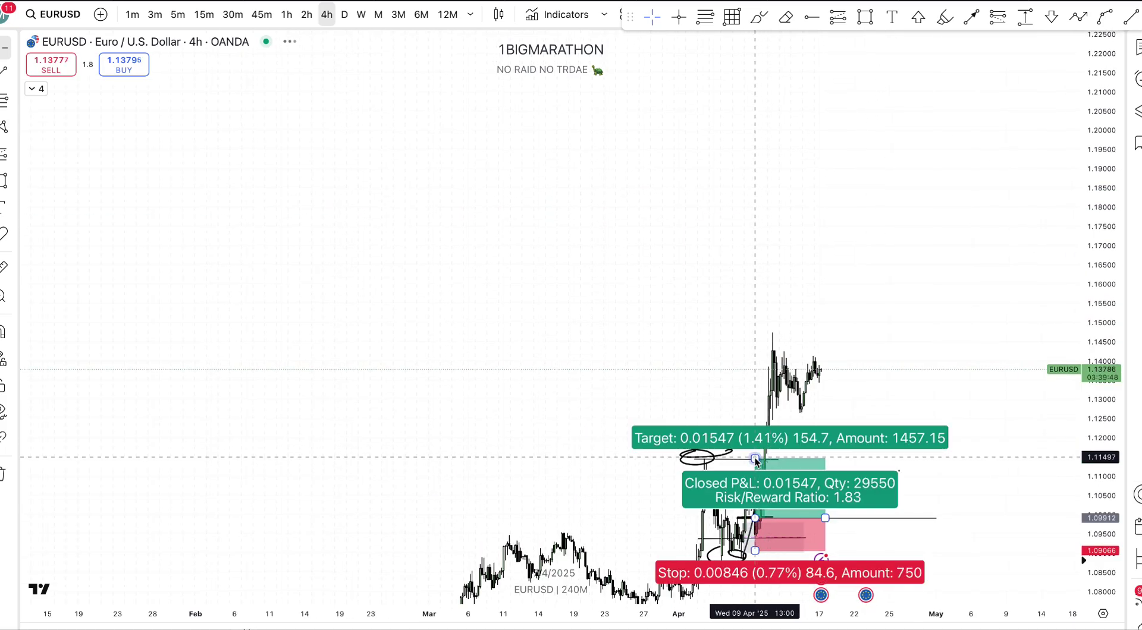
Raise the target to 1.14756 for a 5.73 risk/reward and bring up the chart menu
left_click_drag(754, 458, 751, 334)
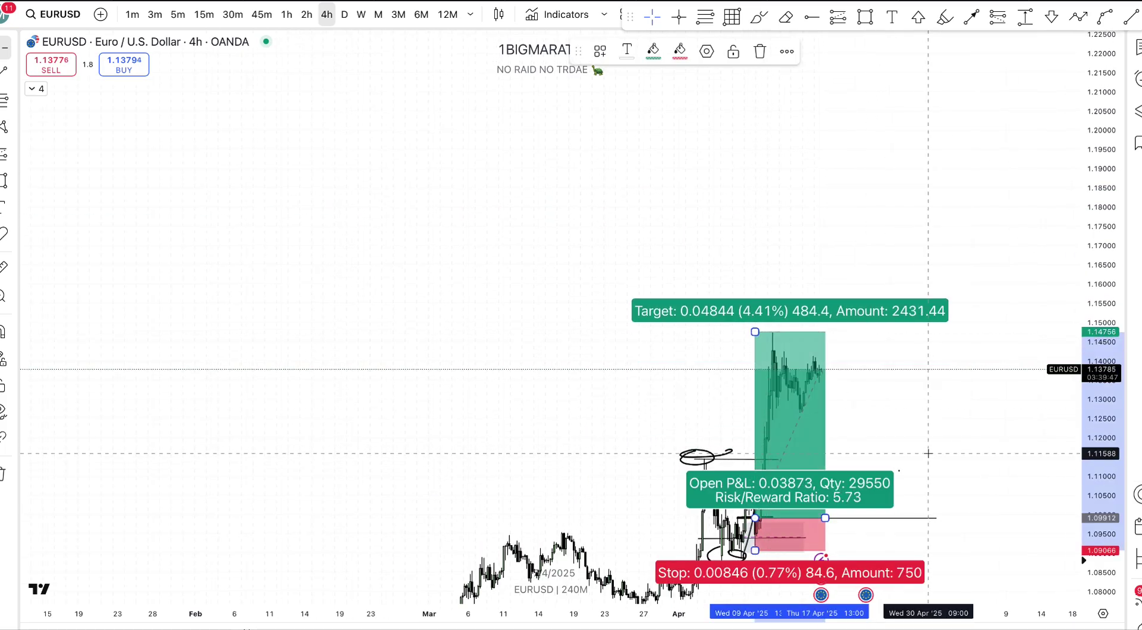
left_click_drag(927, 451, 917, 309)
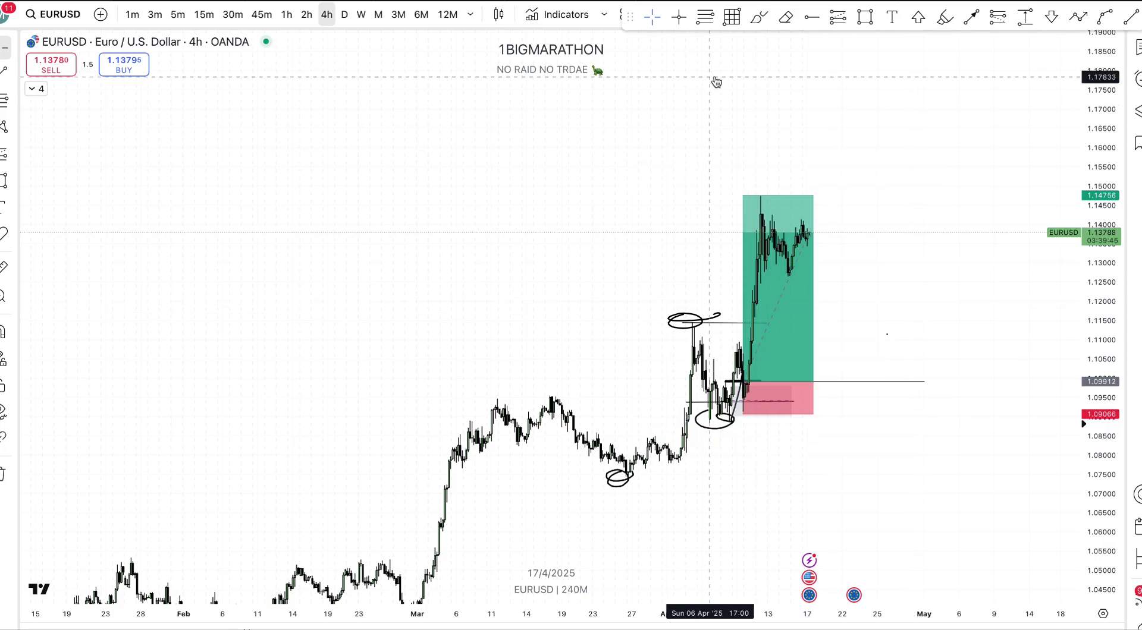
right_click(775, 92)
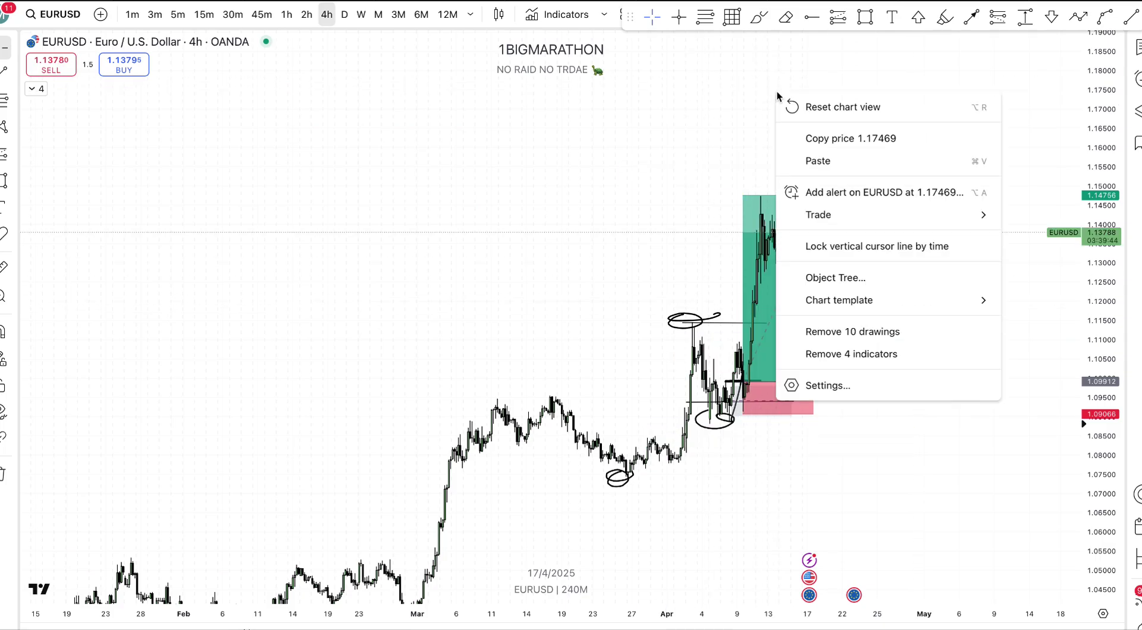
Remove all 10 drawings and draw a Fib retracement from the late-March low near 1.0737 to 1.1141
left_click(826, 334)
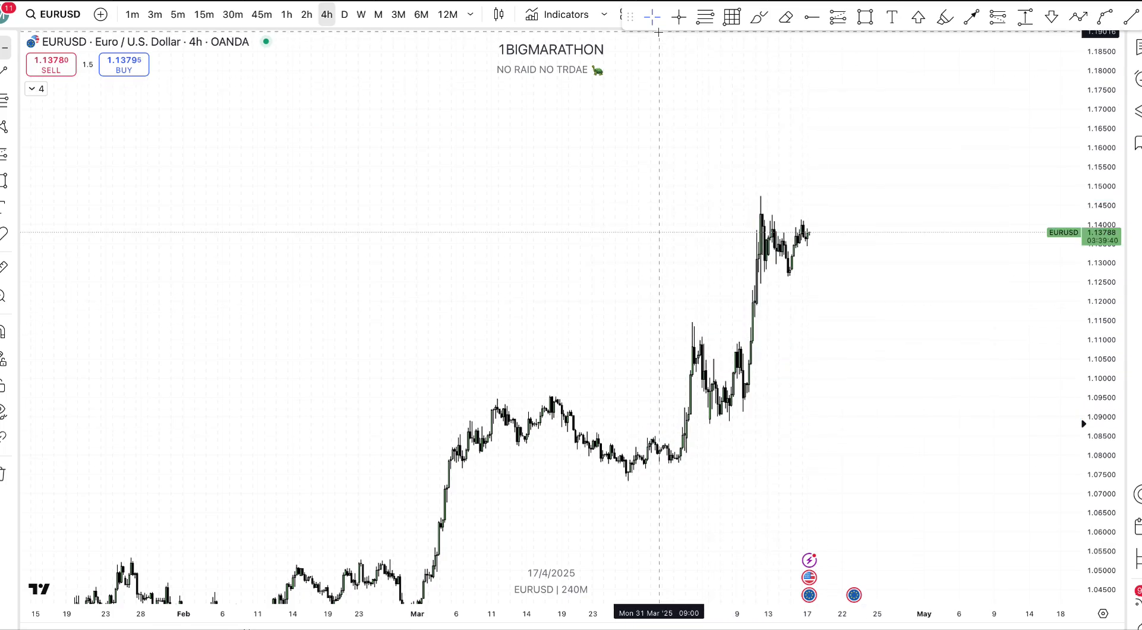
left_click(704, 17)
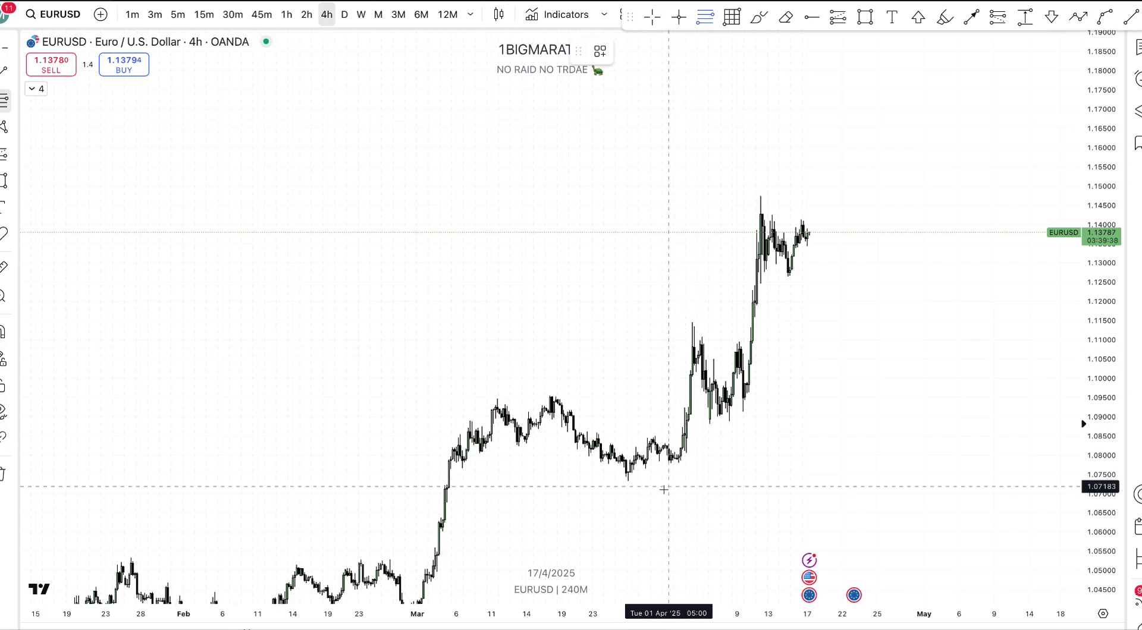
mouse_move(625, 479)
left_mouse_down()
mouse_move(810, 327)
mouse_move(815, 303)
mouse_move(820, 324)
left_mouse_up()
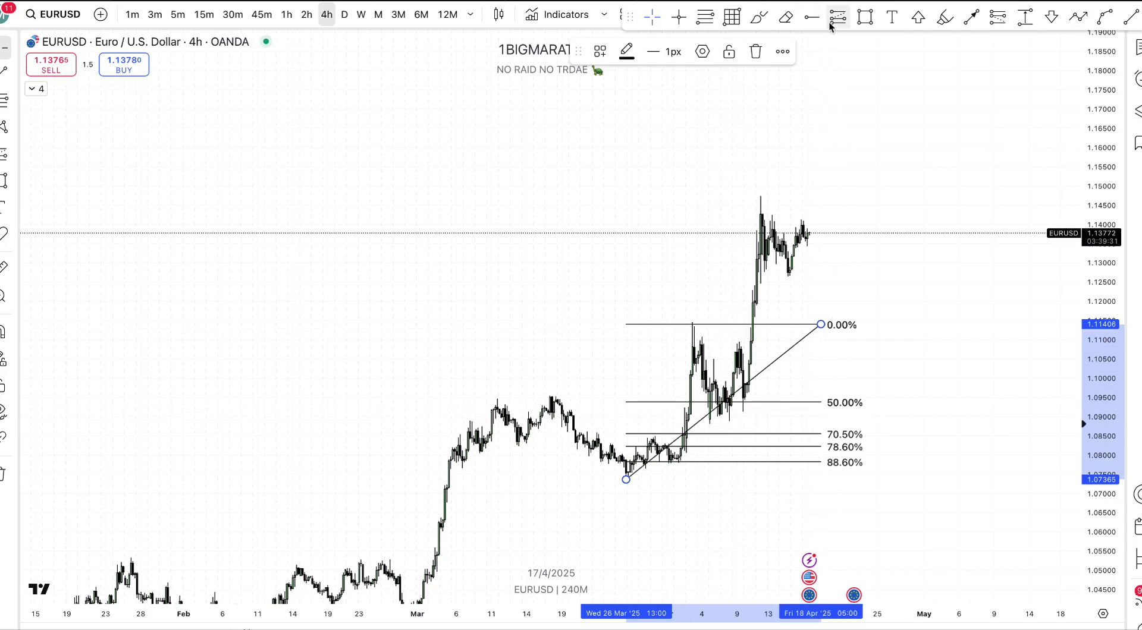
Draw a demand-zone rectangle between the Fib 50% and 70.5% levels
left_click(866, 19)
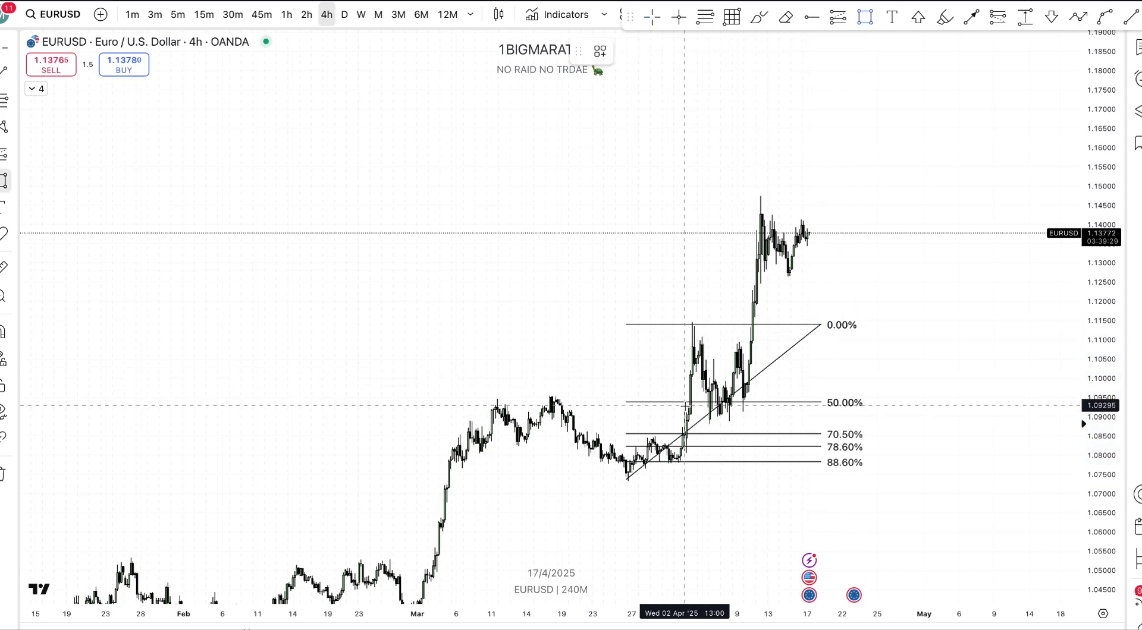
mouse_move(686, 403)
left_mouse_down()
mouse_move(820, 402)
mouse_move(831, 430)
left_mouse_up()
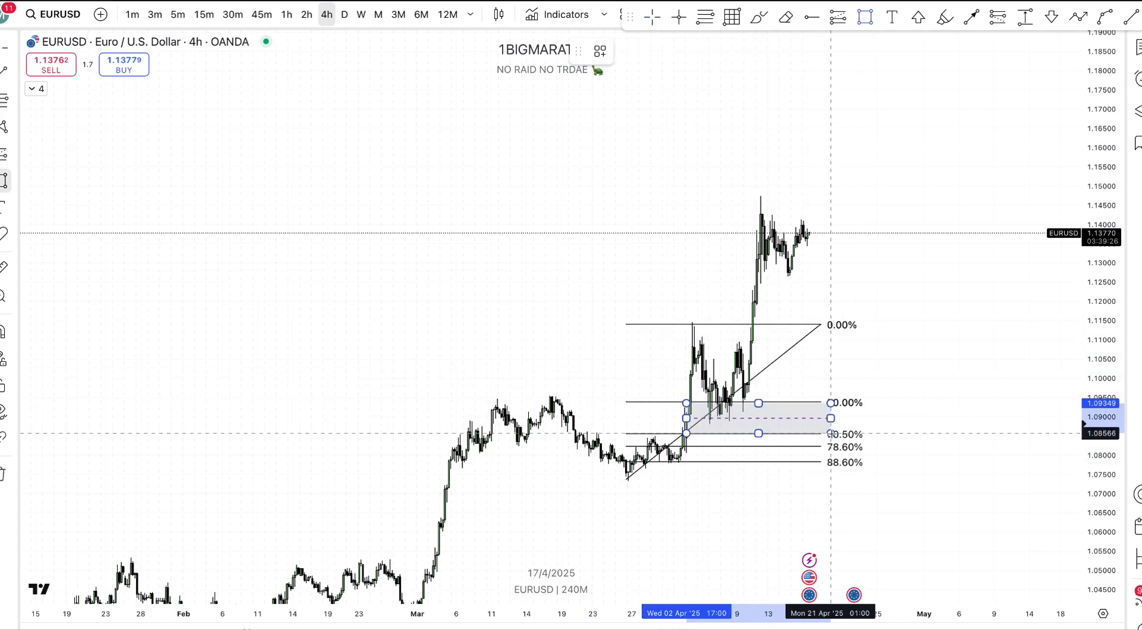
right_click(830, 434)
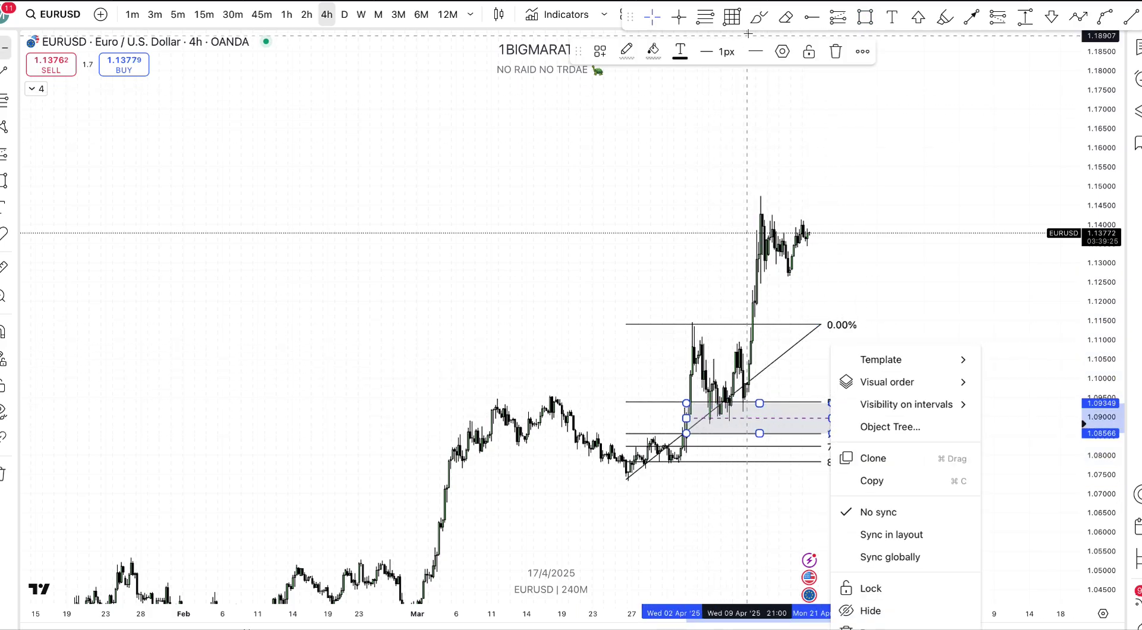
Place a long position at the demand zone from 1.0933 with its stop at 1.08239
left_click(838, 20)
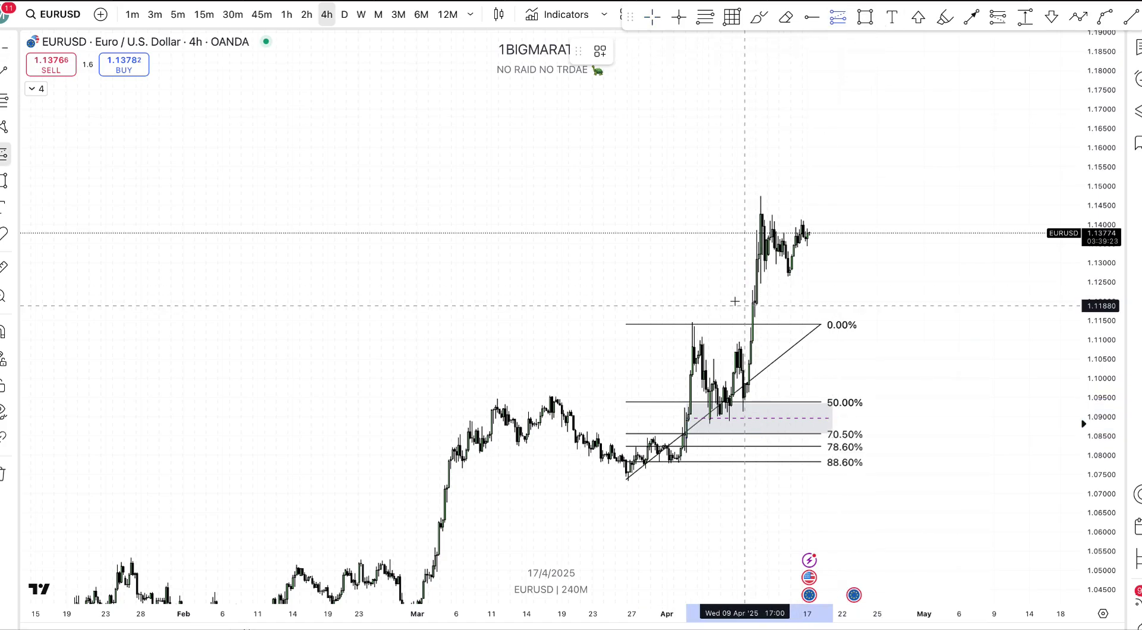
left_click(724, 405)
right_click(725, 409)
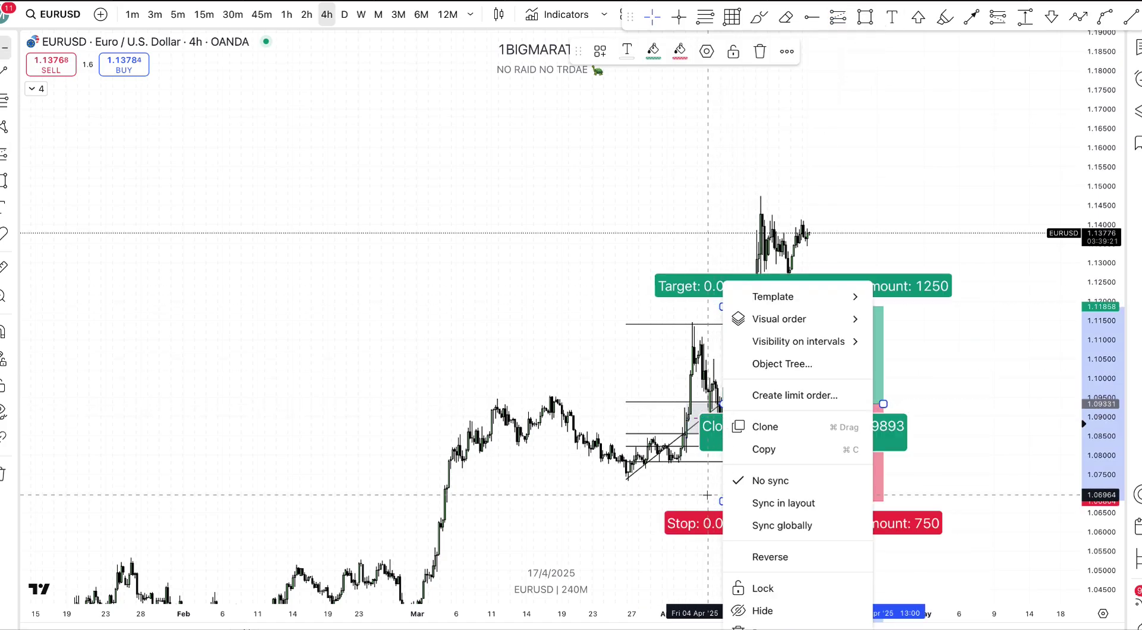
left_click(720, 499)
left_click(721, 502)
left_click_drag(725, 501, 724, 446)
Raise the long position's target to 1.1481 for a 5.02 risk/reward
left_click(723, 500)
left_click_drag(723, 499, 712, 569)
left_click_drag(712, 374, 714, 262)
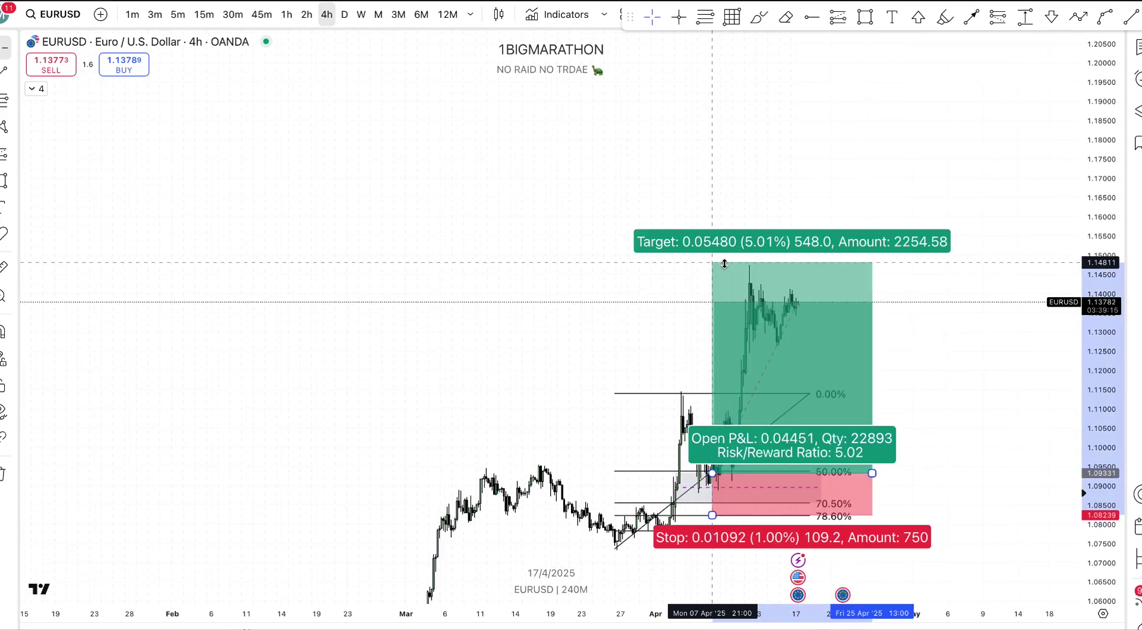
right_click(713, 262)
Select the Fib retracement and open its settings
left_click_drag(575, 155, 597, 35)
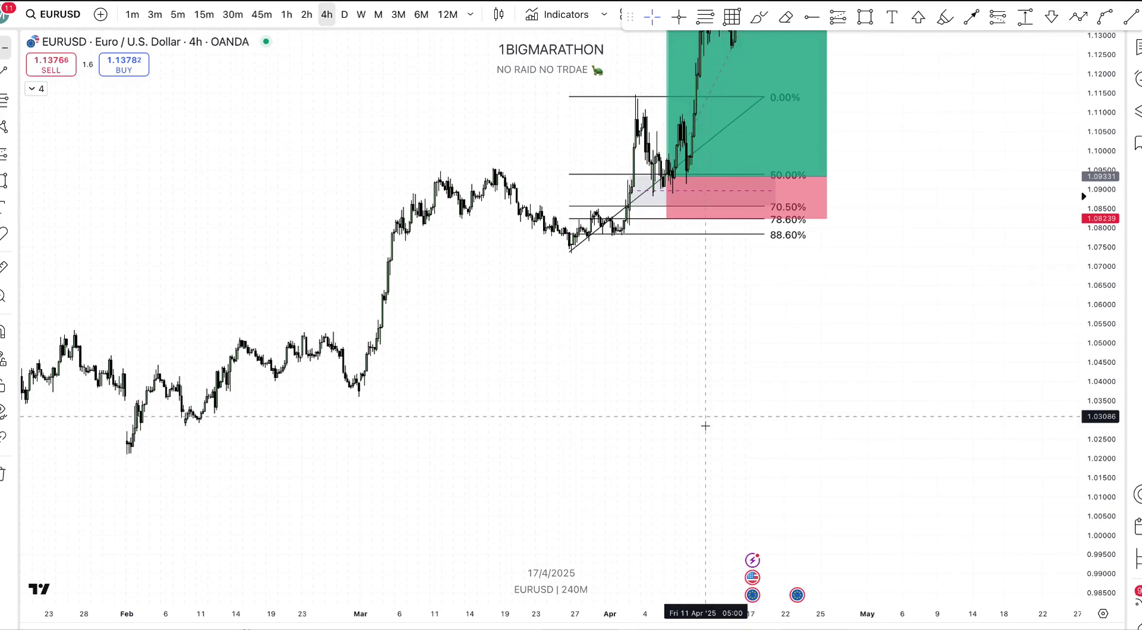
left_click_drag(703, 421, 684, 497)
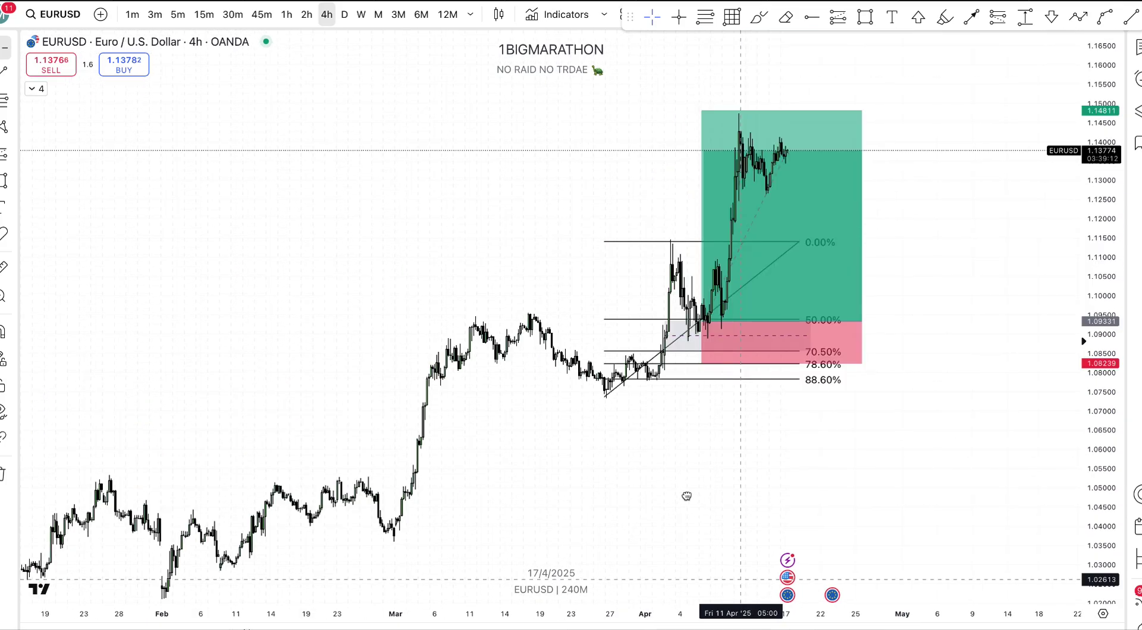
left_click(814, 379)
left_click(701, 52)
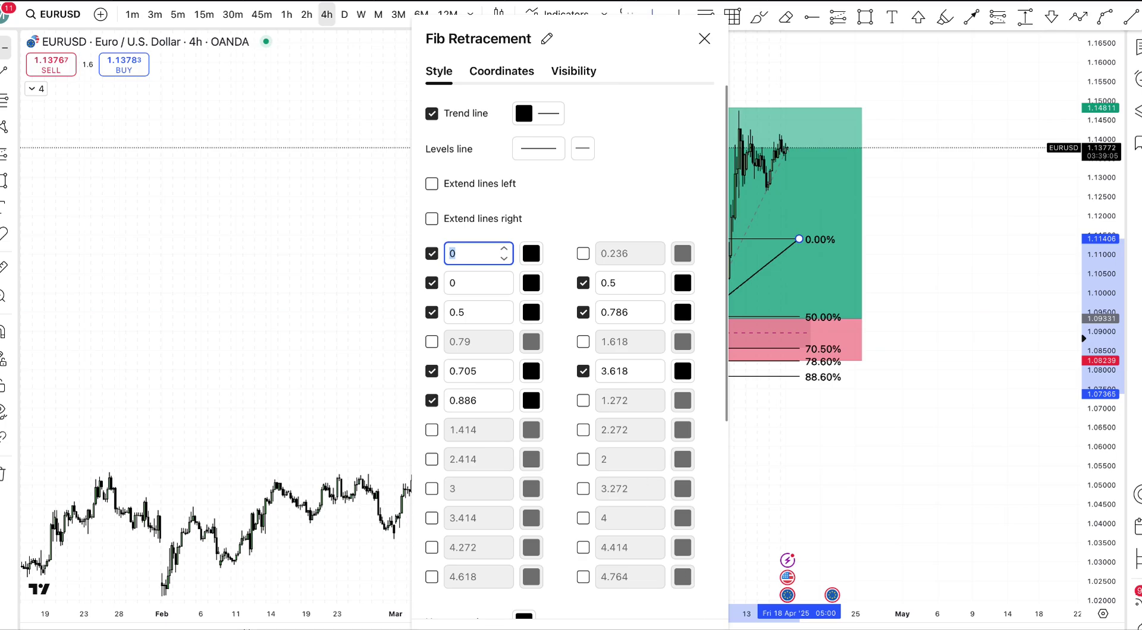
Close the Fib settings, then delete the Fib retracement and the long position box
key("Escape")
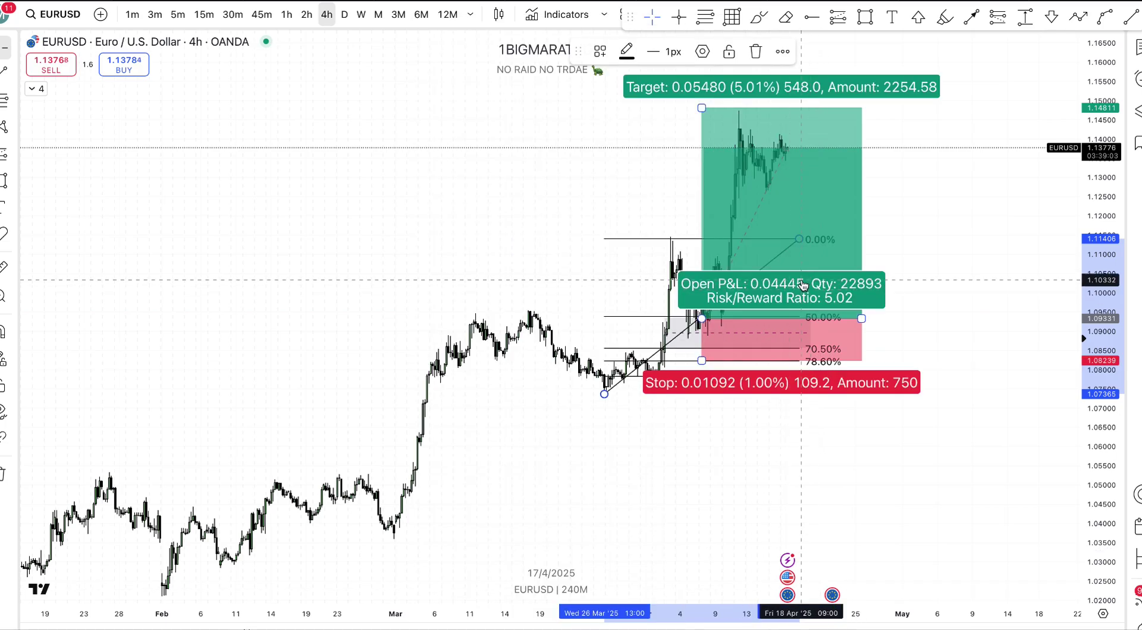
left_click(756, 52)
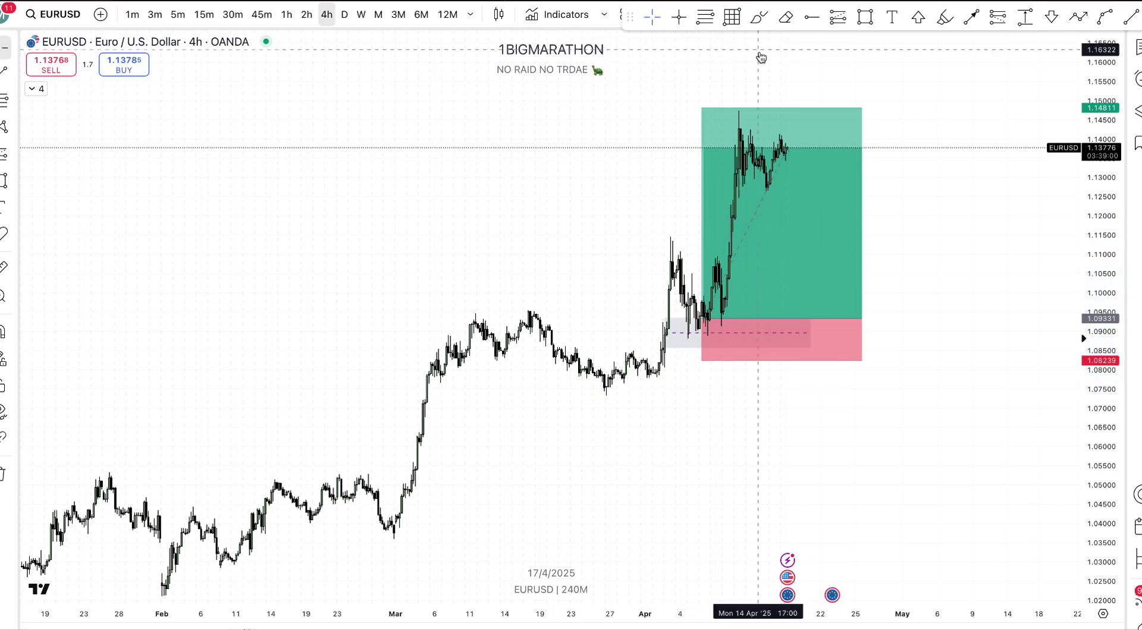
left_click(838, 189)
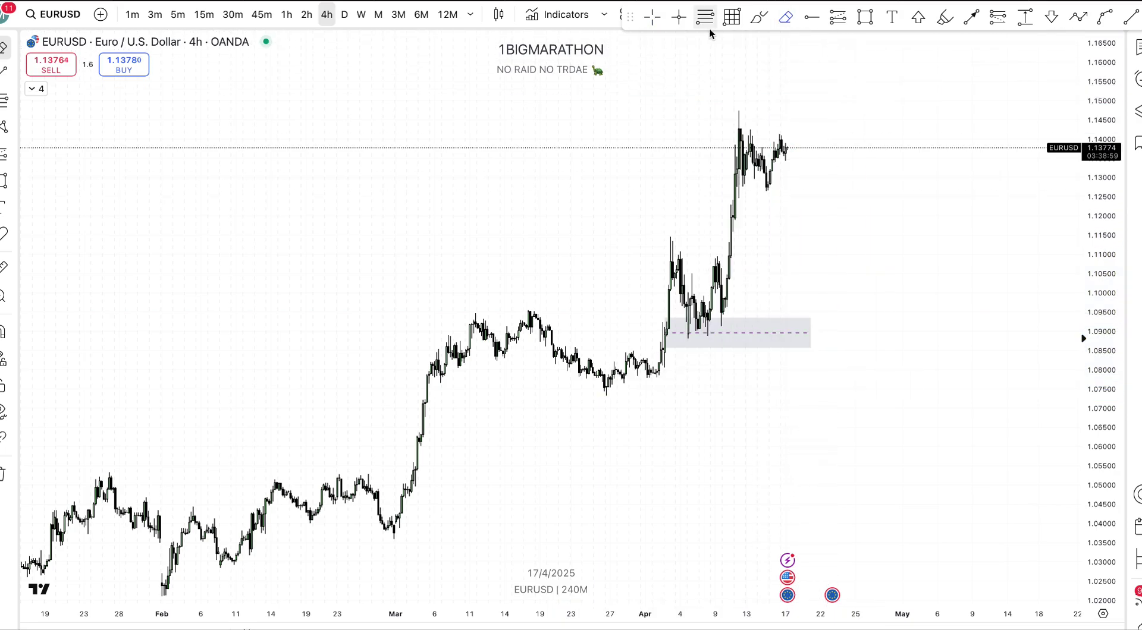
Drag a Fib retracement from the April high near 1.1479 down to about 1.0640
mouse_move(737, 110)
left_mouse_down()
mouse_move(854, 433)
mouse_move(872, 432)
left_mouse_up()
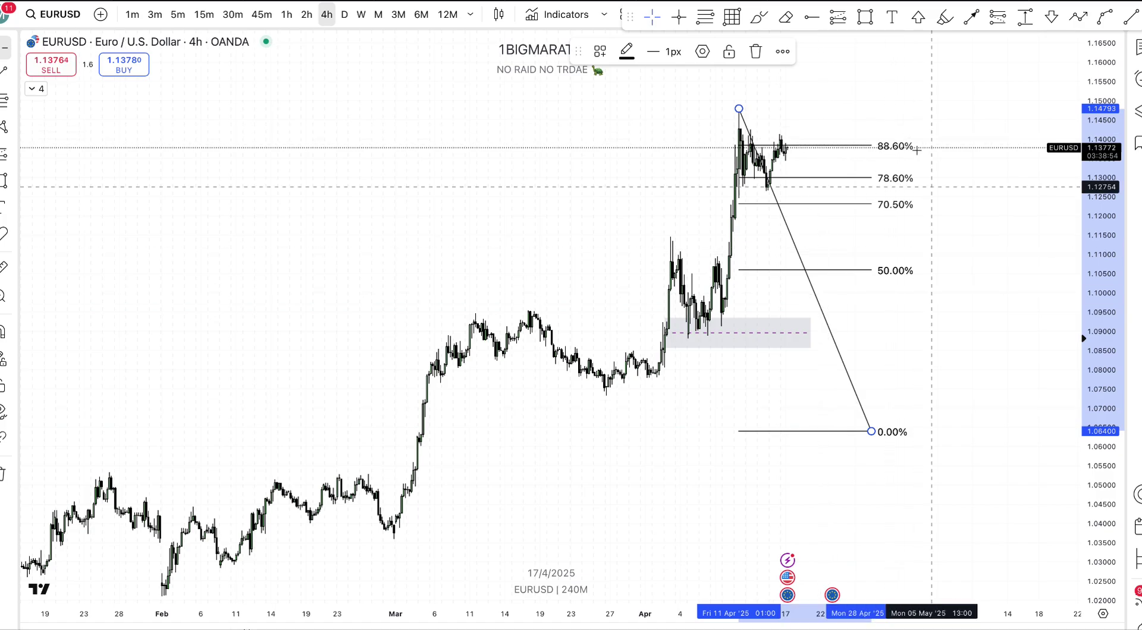